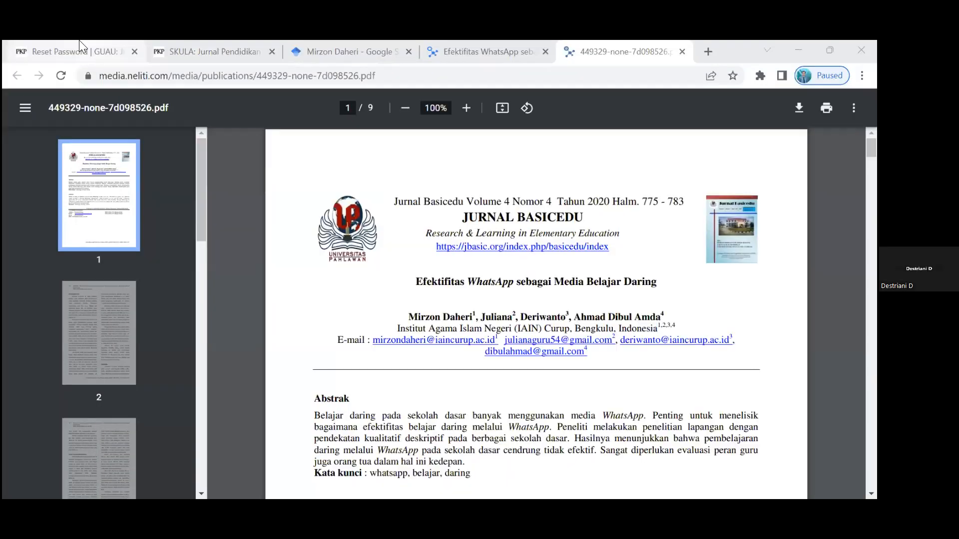
- Switch between the GUAU and SKULA journal tabs and settle on GUAU's Reset Password confirmation page
{"action": "left_click", "coordinate": [144, 57]}
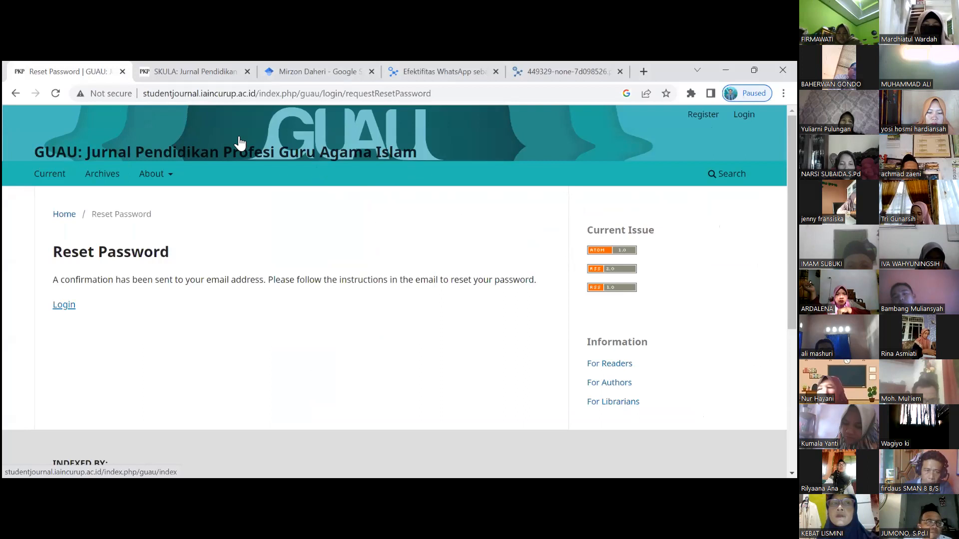
{"action": "key", "text": "ctrl+Tab"}
{"action": "scroll", "coordinate": [215, 230], "scroll_direction": "up", "scroll_amount": 2}
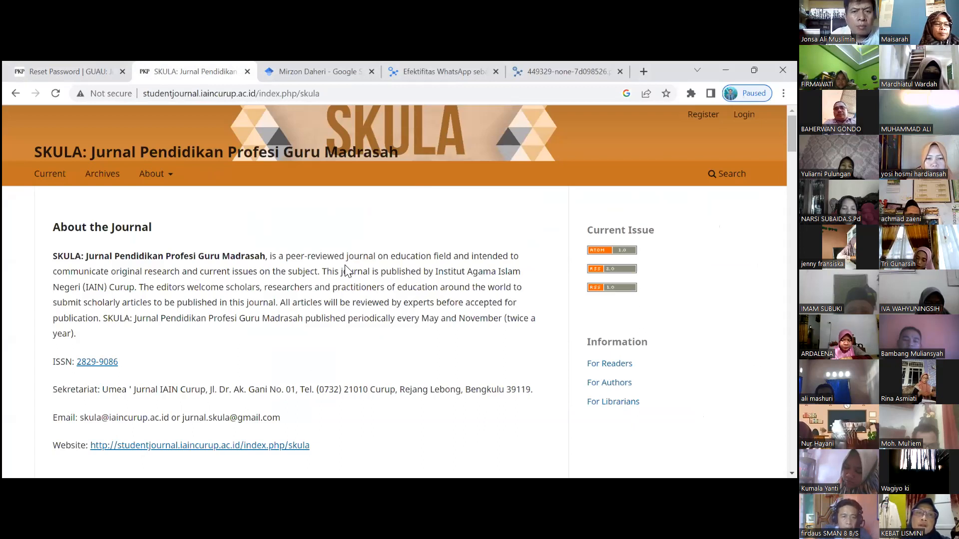
{"action": "left_click", "coordinate": [80, 63]}
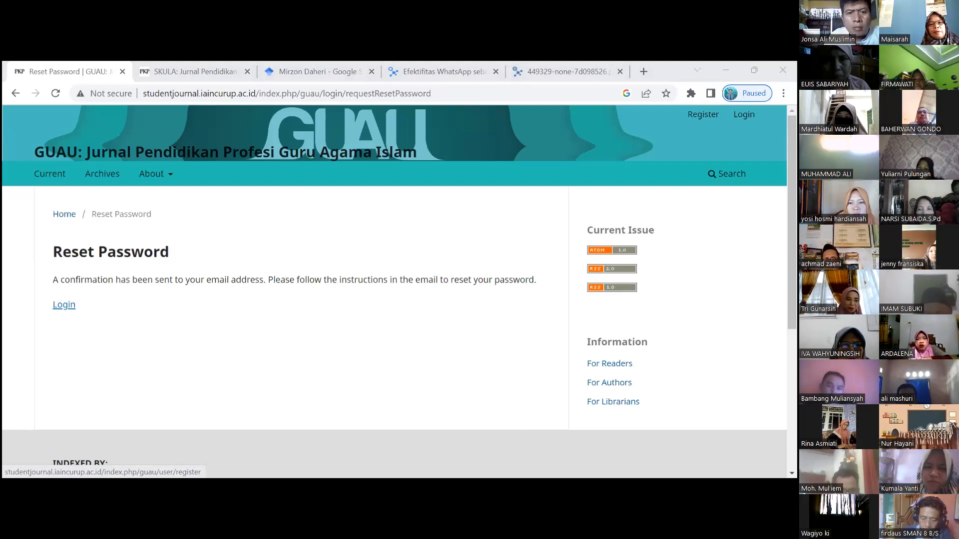
{"action": "left_click_drag", "start_coordinate": [703, 115], "coordinate": [708, 126]}
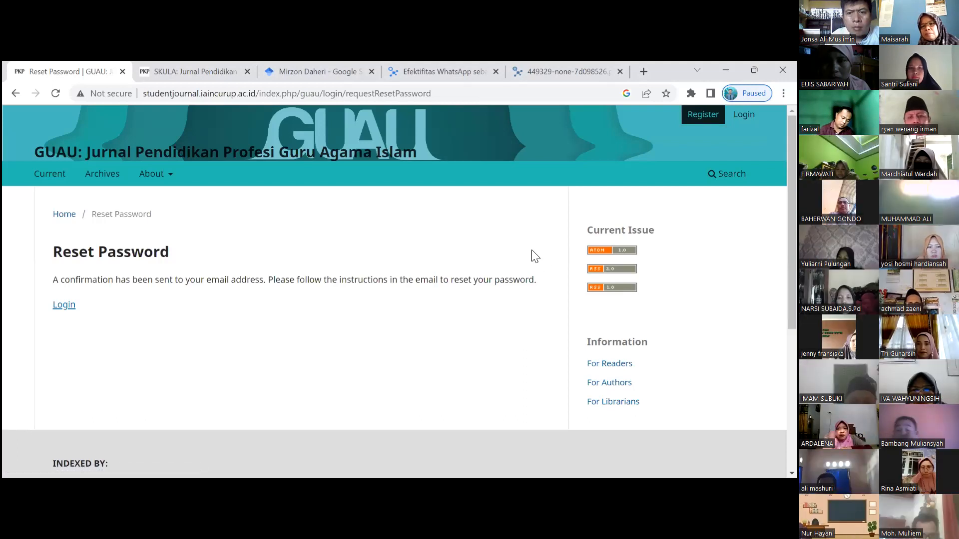
{"action": "scroll", "coordinate": [533, 254], "scroll_direction": "up", "scroll_amount": 3}
{"action": "scroll", "coordinate": [564, 254], "scroll_direction": "up", "scroll_amount": 1}
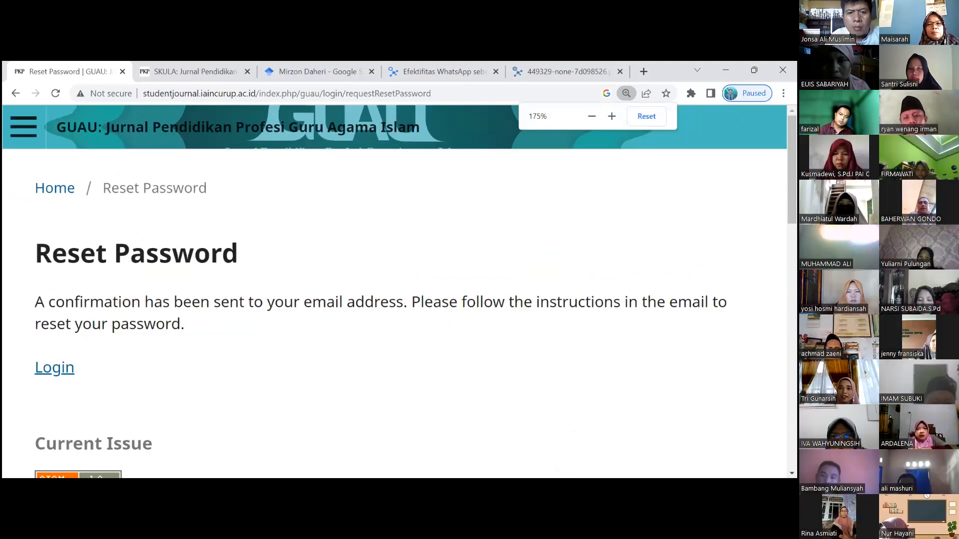
{"action": "scroll", "coordinate": [564, 254], "scroll_direction": "down", "scroll_amount": 2}
{"action": "scroll", "coordinate": [564, 254], "scroll_direction": "up", "scroll_amount": 2}
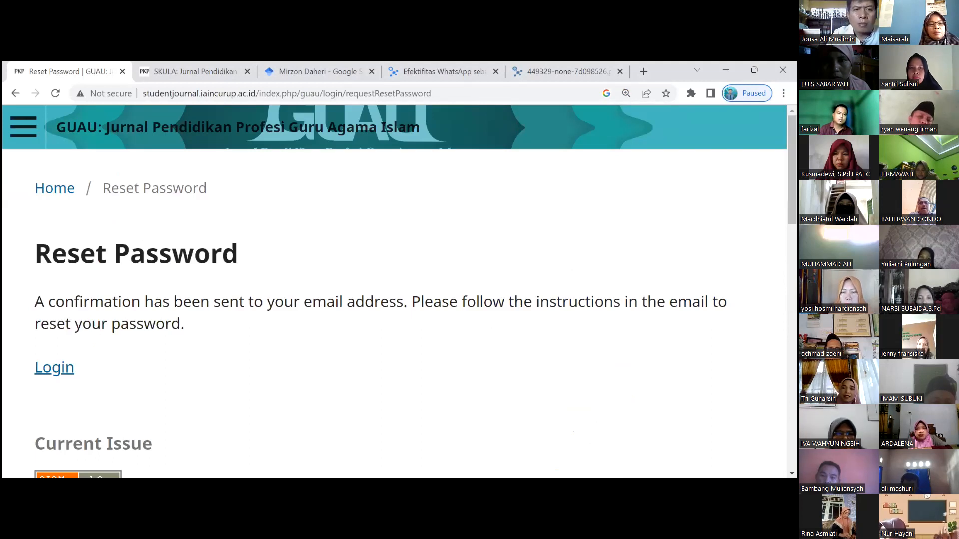
{"action": "left_click_drag", "start_coordinate": [620, 303], "coordinate": [493, 302]}
{"action": "left_click", "coordinate": [490, 244]}
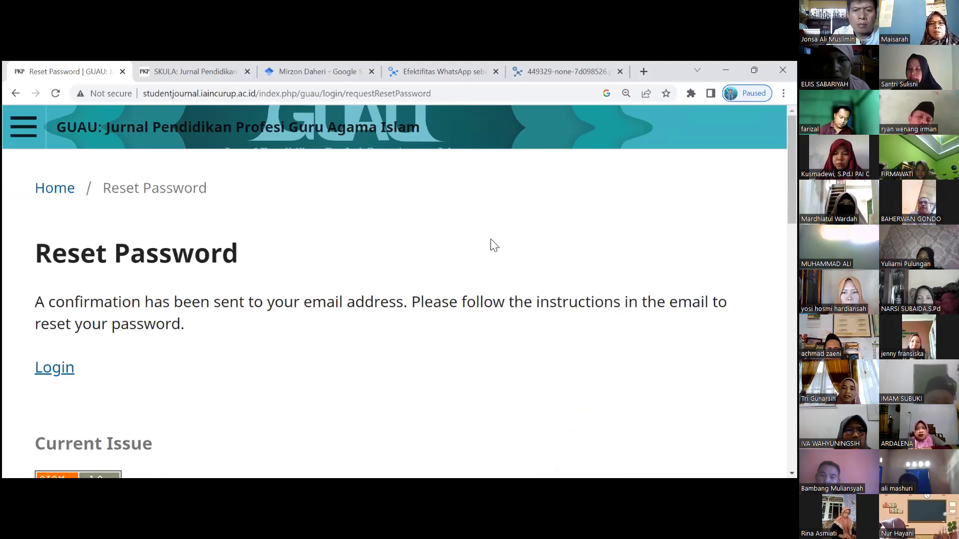
{"action": "scroll", "coordinate": [560, 299], "scroll_direction": "down", "scroll_amount": 3}
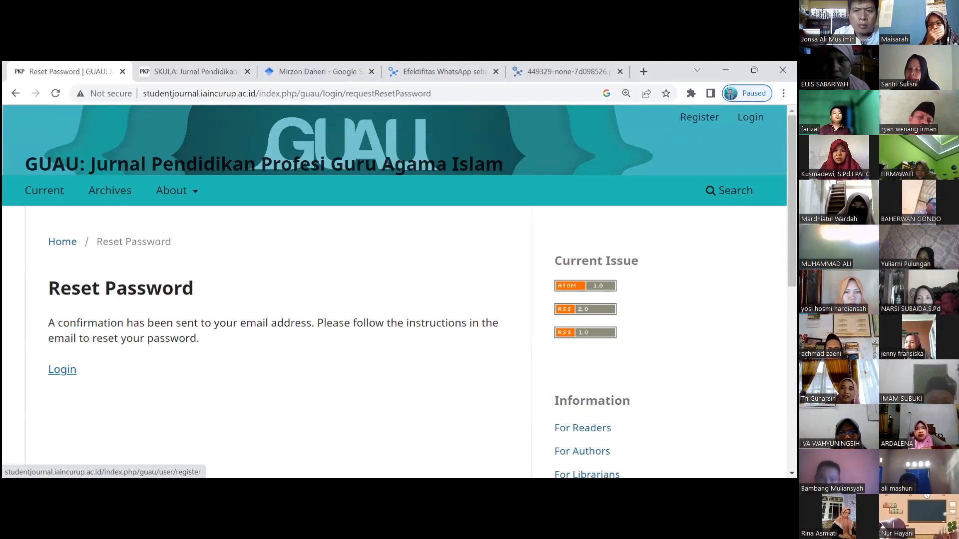
- Open the GUAU registration form and enter the author's given and family names
{"action": "left_click", "coordinate": [699, 117]}
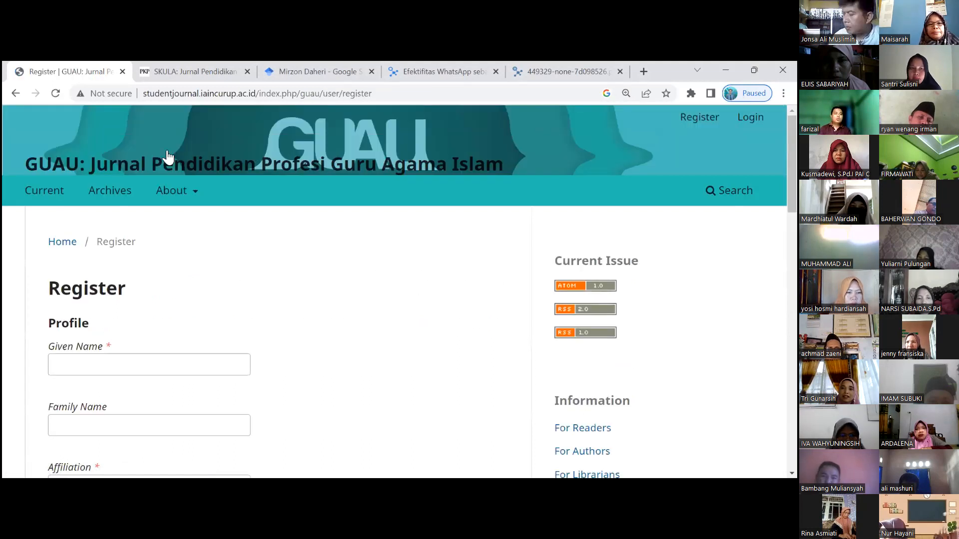
{"action": "scroll", "coordinate": [121, 242], "scroll_direction": "down", "scroll_amount": 2}
{"action": "left_click", "coordinate": [122, 243]}
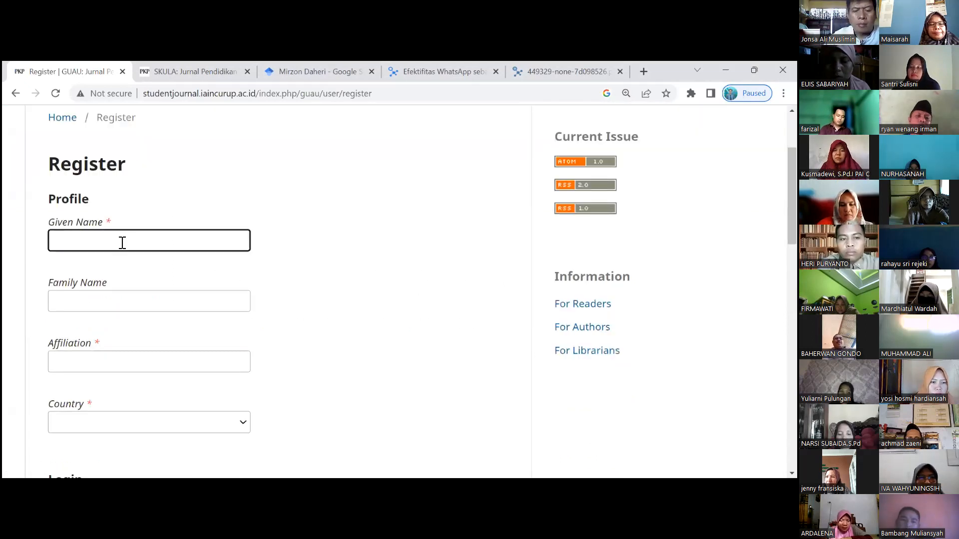
{"action": "type", "text": "Mirzon"}
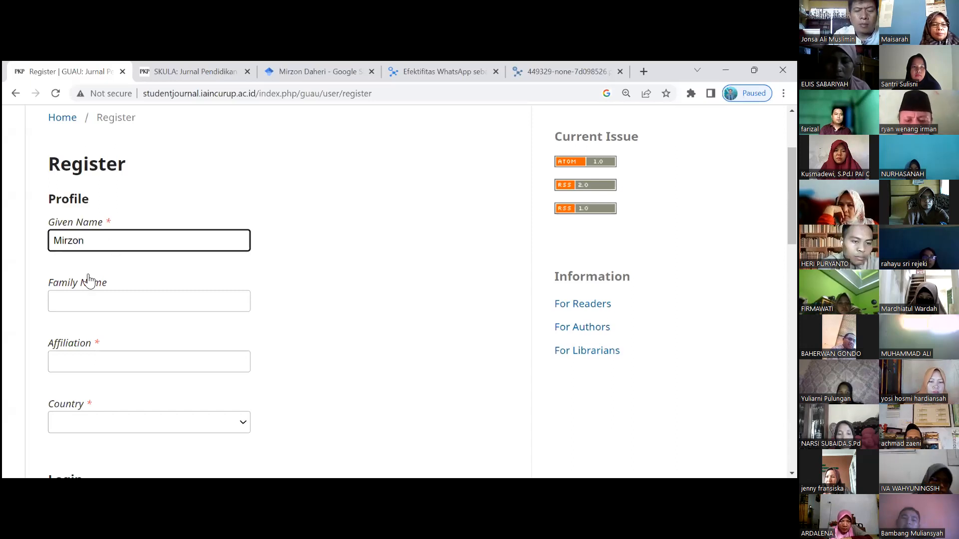
{"action": "scroll", "coordinate": [89, 274], "scroll_direction": "down", "scroll_amount": 2}
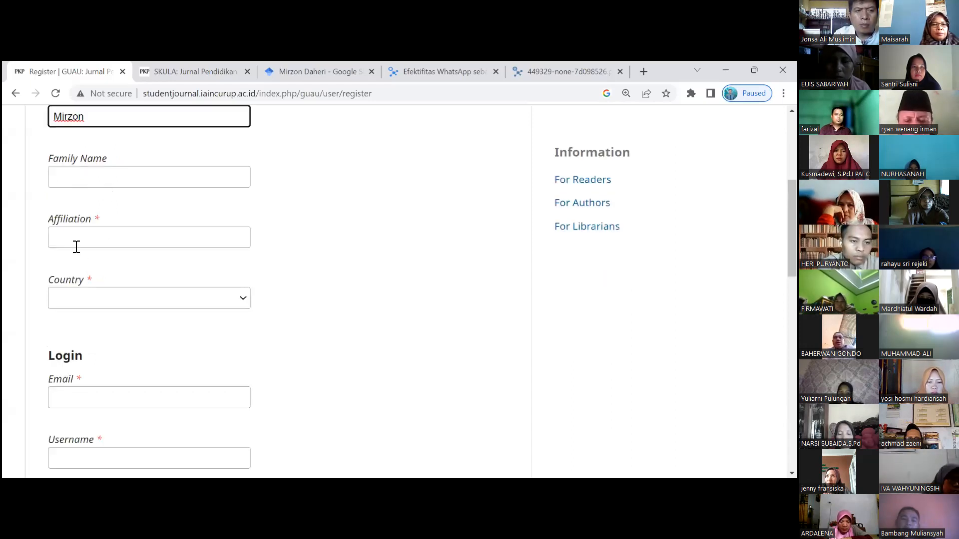
{"action": "scroll", "coordinate": [117, 160], "scroll_direction": "up", "scroll_amount": 2}
{"action": "scroll", "coordinate": [123, 174], "scroll_direction": "down", "scroll_amount": 1}
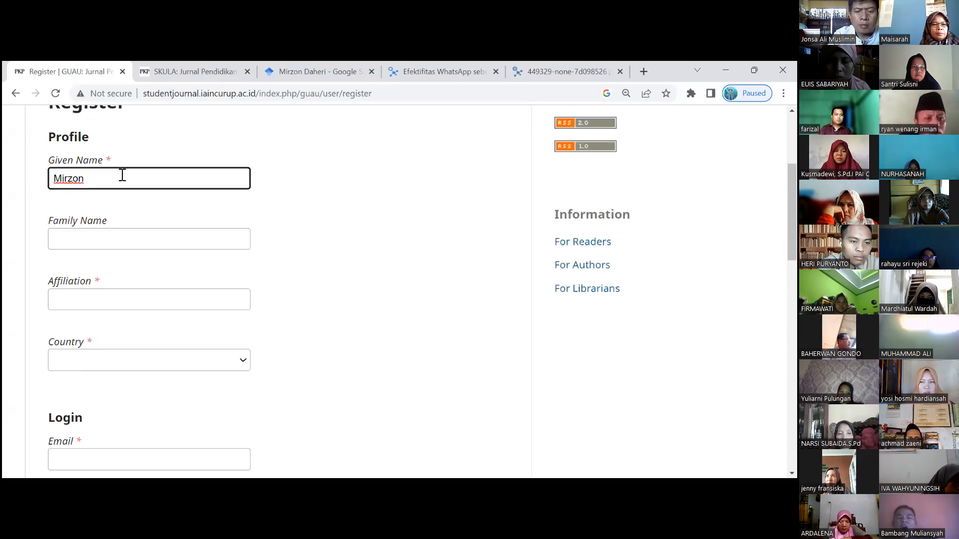
{"action": "left_click", "coordinate": [95, 234]}
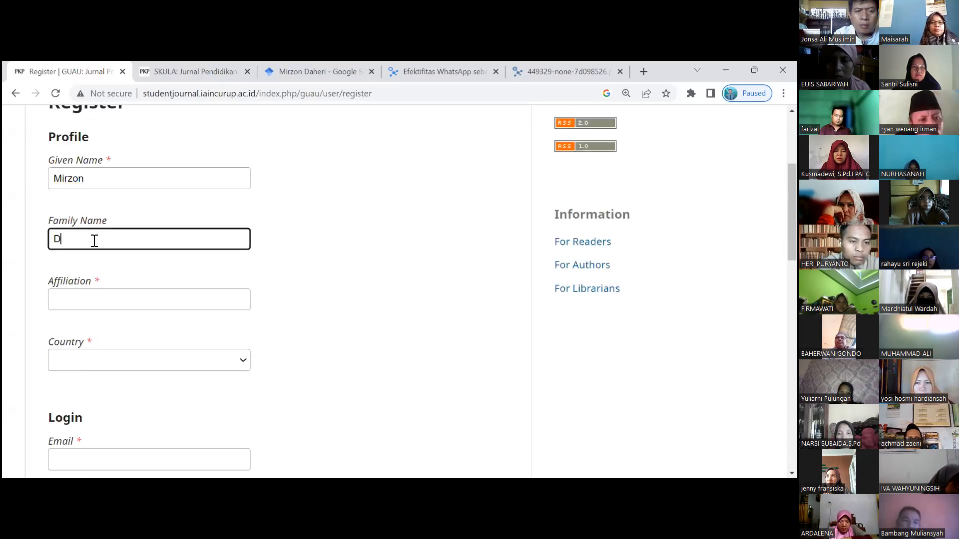
- Set affiliation to 'Institut Agama Islam Negeri Curup' and country to Indonesia
{"action": "scroll", "coordinate": [95, 282], "scroll_direction": "down", "scroll_amount": 1}
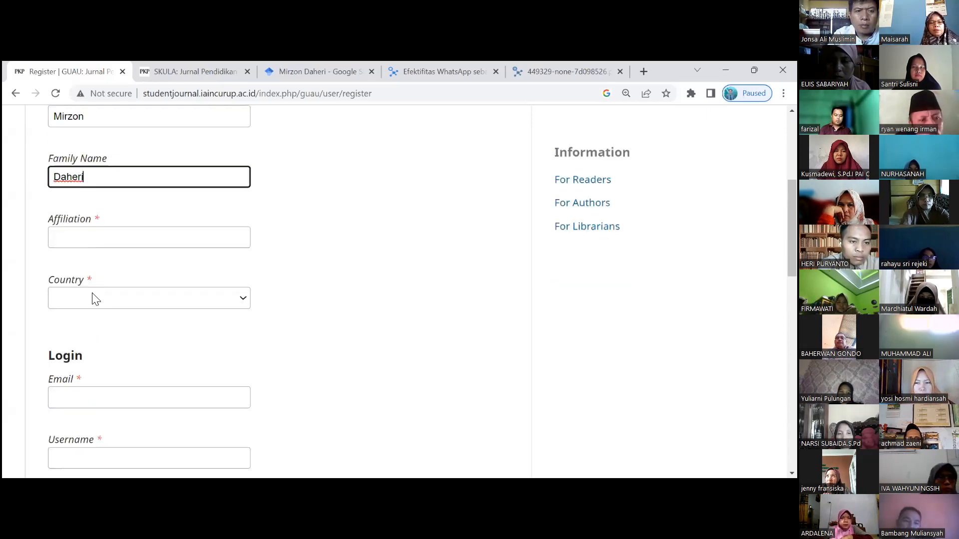
{"action": "left_click", "coordinate": [87, 249]}
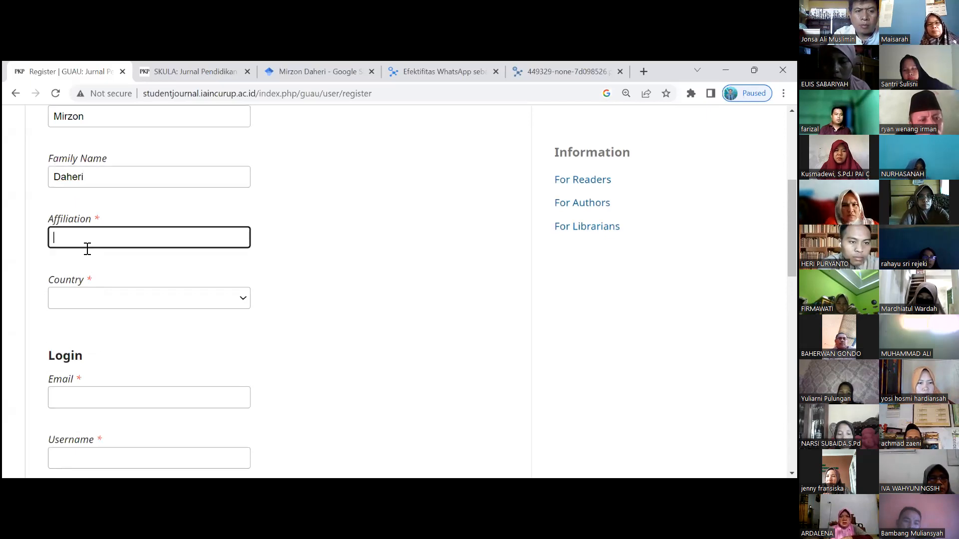
{"action": "type", "text": "I"}
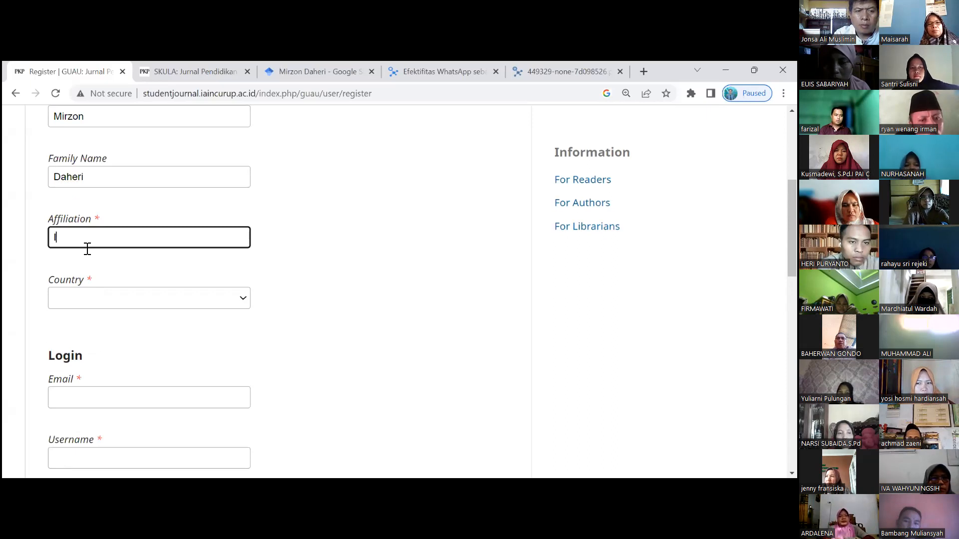
{"action": "type", "text": "nstitu"}
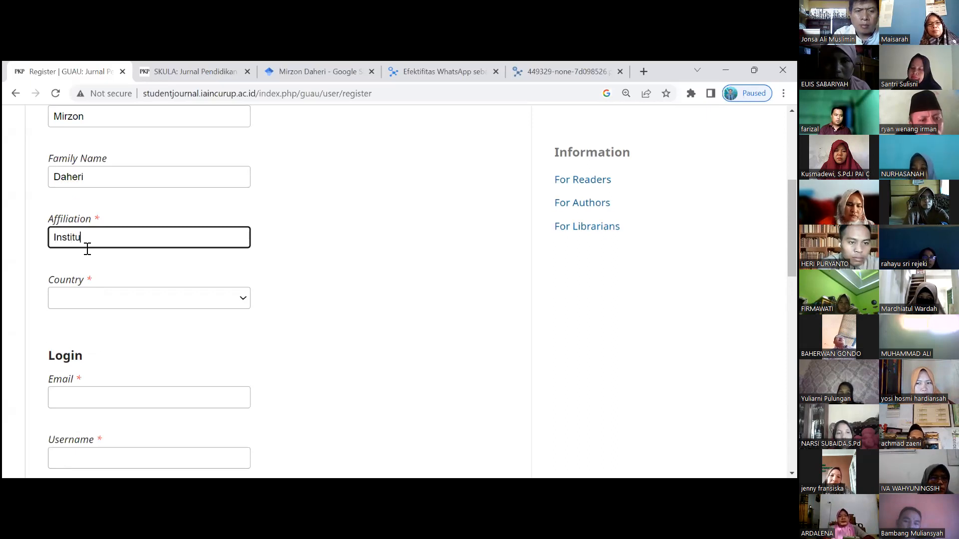
{"action": "type", "text": "t Agama Islam Negeri "}
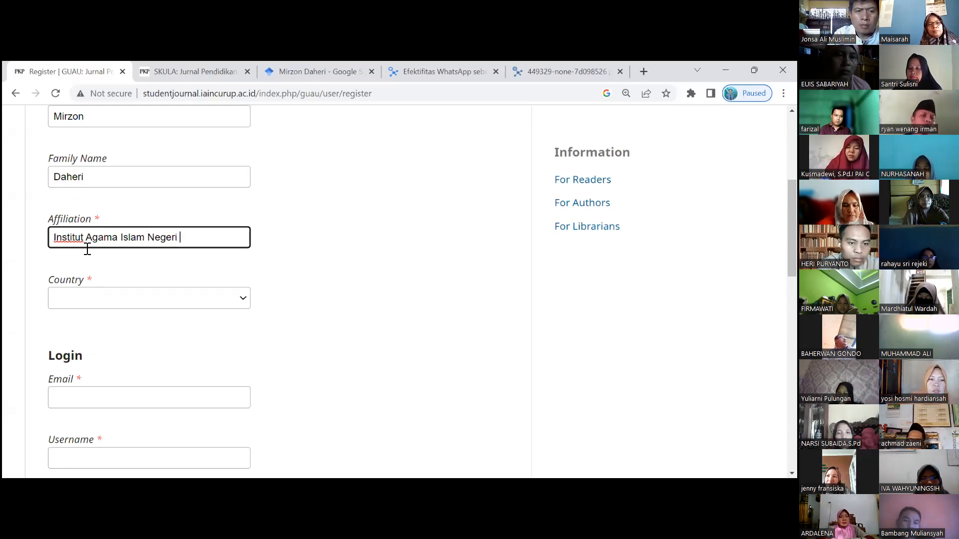
{"action": "type", "text": "Curup"}
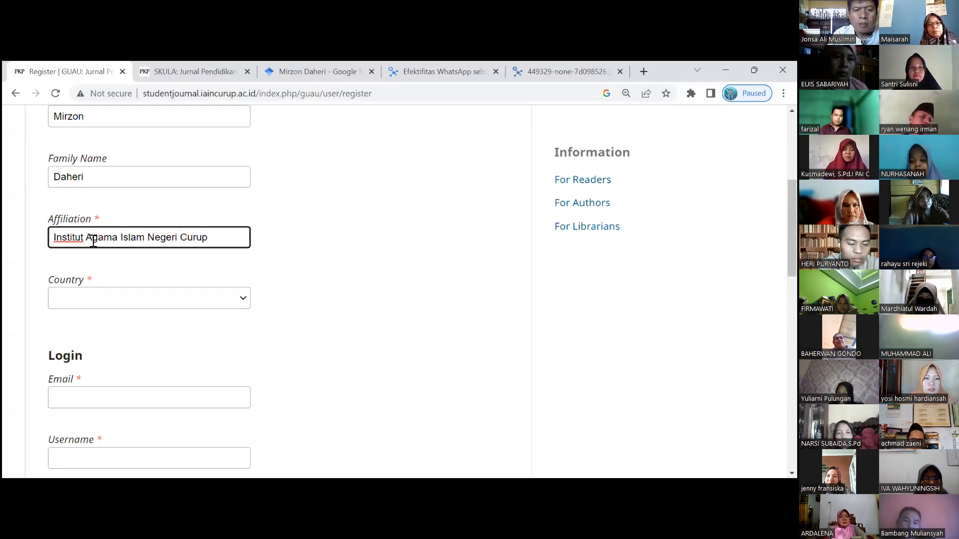
{"action": "scroll", "coordinate": [90, 241], "scroll_direction": "down", "scroll_amount": 1}
{"action": "left_click", "coordinate": [90, 242]}
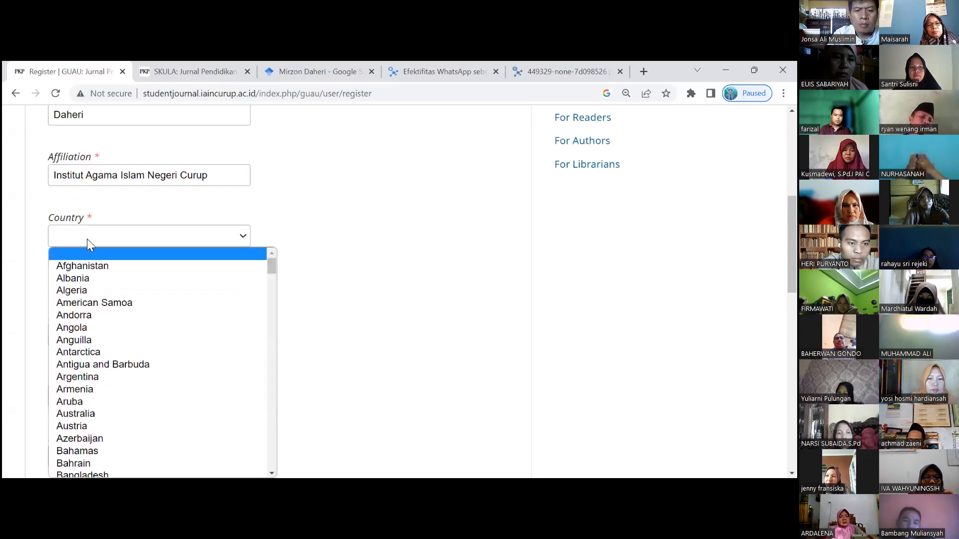
{"action": "type", "text": "indo"}
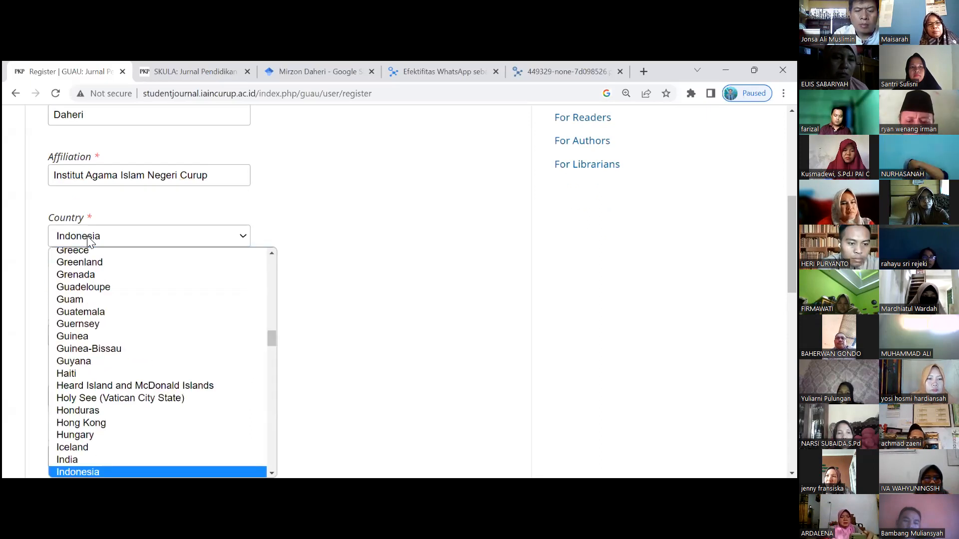
{"action": "key", "text": "Return"}
{"action": "scroll", "coordinate": [85, 229], "scroll_direction": "down", "scroll_amount": 2}
{"action": "left_click", "coordinate": [85, 215]}
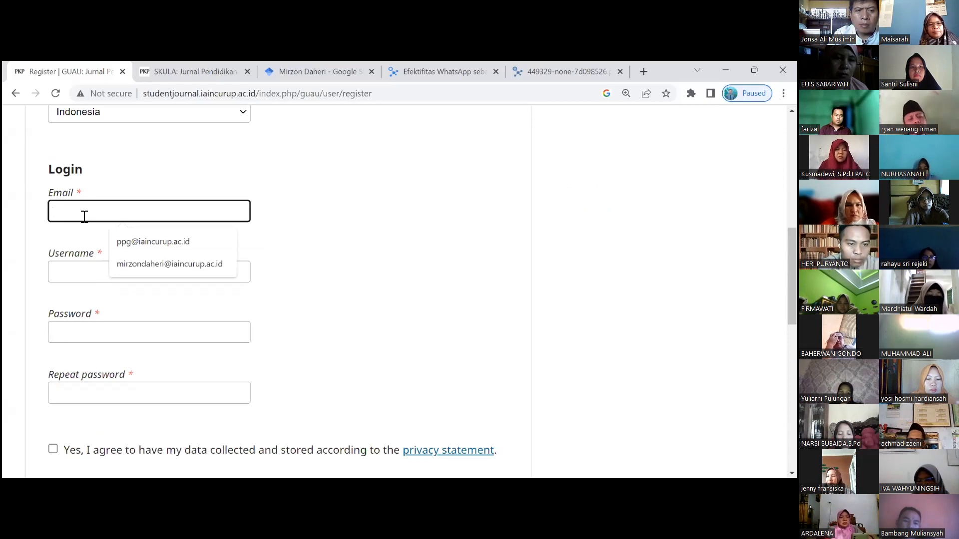
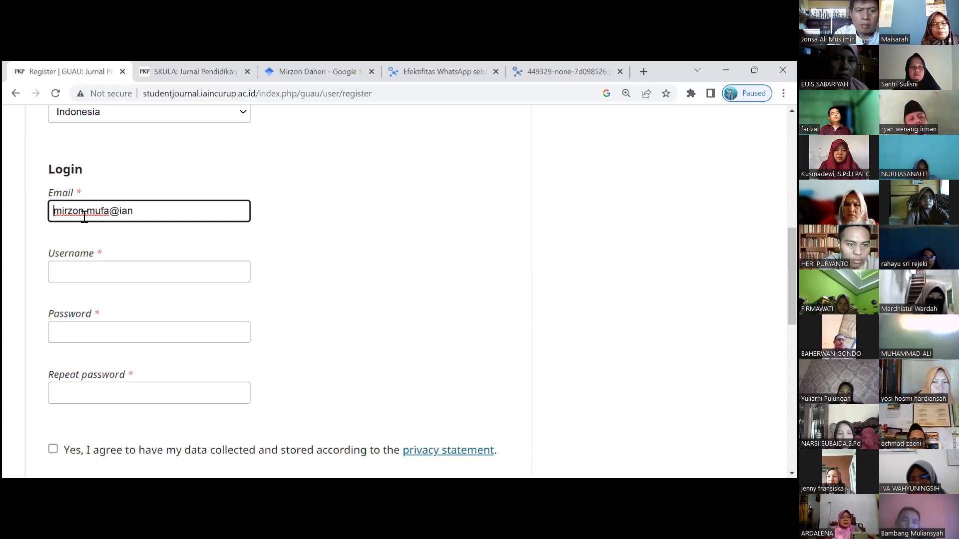
- Enter the author's Gmail address in the Email field, correcting typos
{"action": "left_click", "coordinate": [148, 212]}
{"action": "key", "text": "BackSpace"}
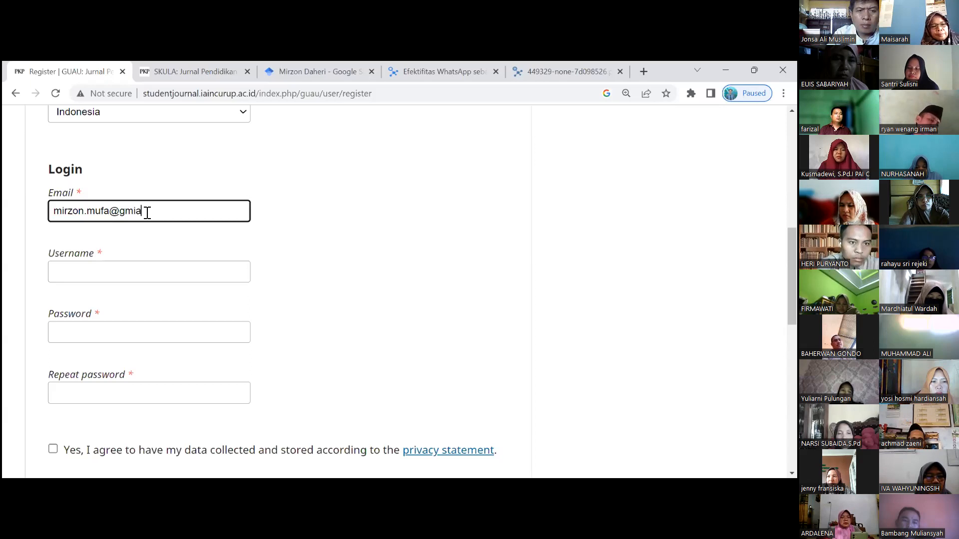
{"action": "type", "text": "gmail.com"}
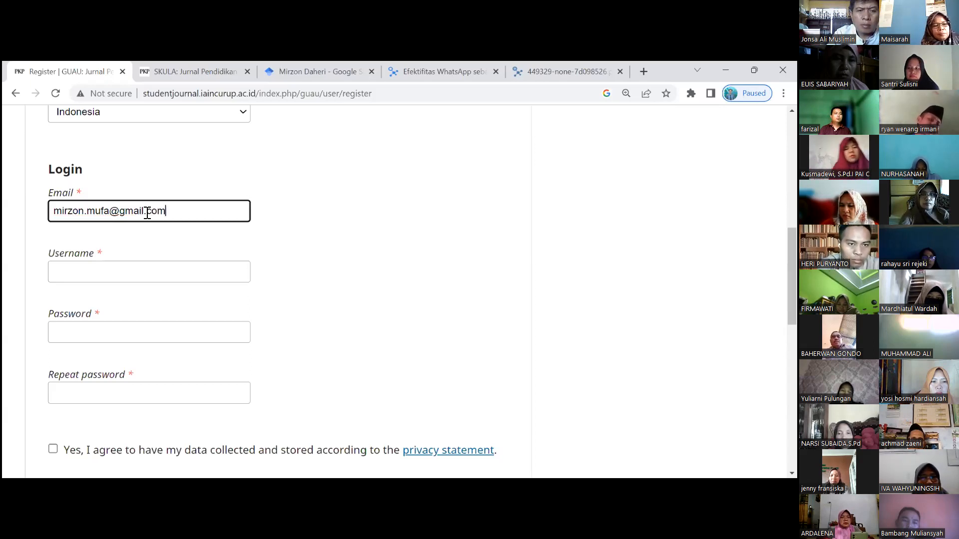
{"action": "scroll", "coordinate": [148, 219], "scroll_direction": "down", "scroll_amount": 1}
- Set the account username and enter and repeat the password
{"action": "left_click", "coordinate": [133, 219]}
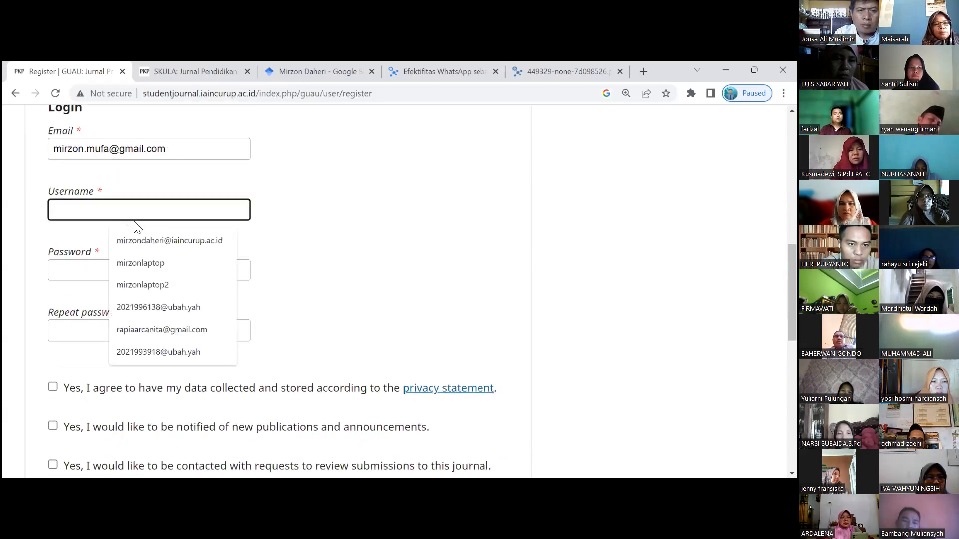
{"action": "type", "text": "mirzon"}
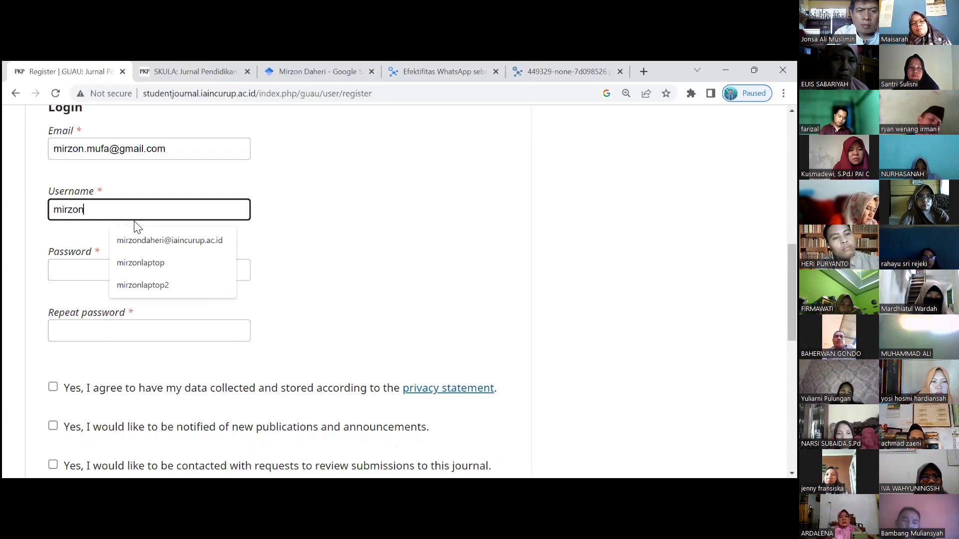
{"action": "left_click", "coordinate": [304, 214]}
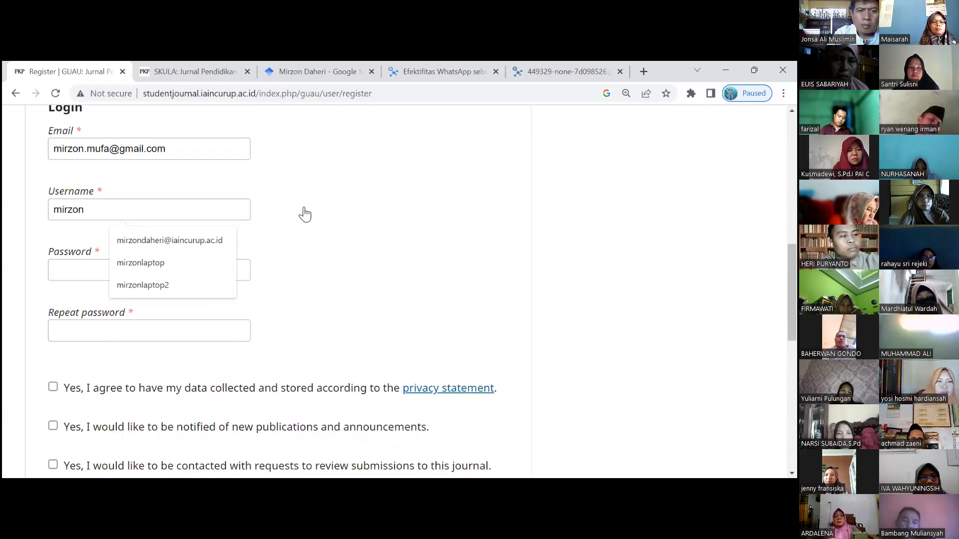
{"action": "left_click", "coordinate": [202, 270]}
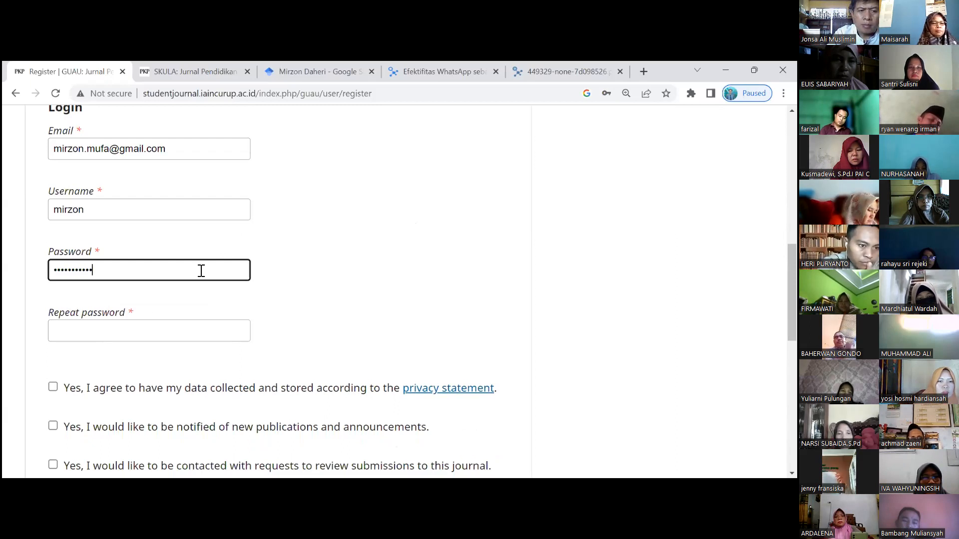
{"action": "left_click", "coordinate": [170, 340]}
{"action": "type", "text": "•••"}
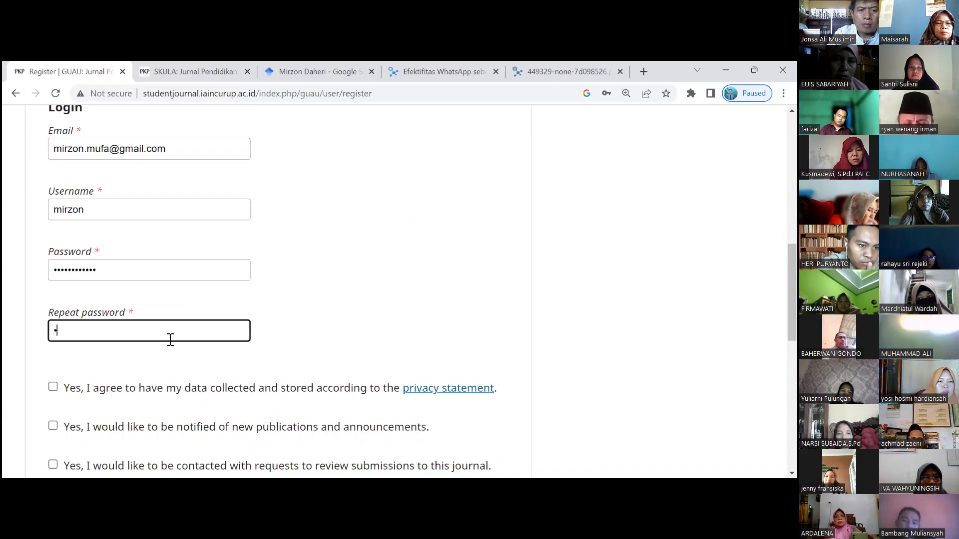
{"action": "type", "text": "•••••••••"}
- Consent to data storage and publication announcements, decline review requests, and submit the registration
{"action": "scroll", "coordinate": [310, 295], "scroll_direction": "down", "scroll_amount": 2}
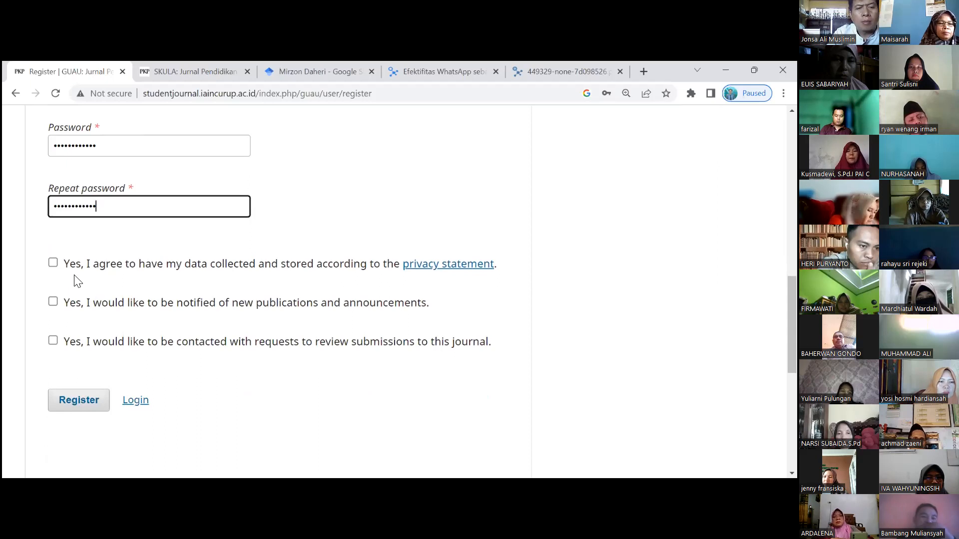
{"action": "left_click", "coordinate": [53, 263]}
{"action": "left_click", "coordinate": [53, 303]}
{"action": "left_click", "coordinate": [53, 342]}
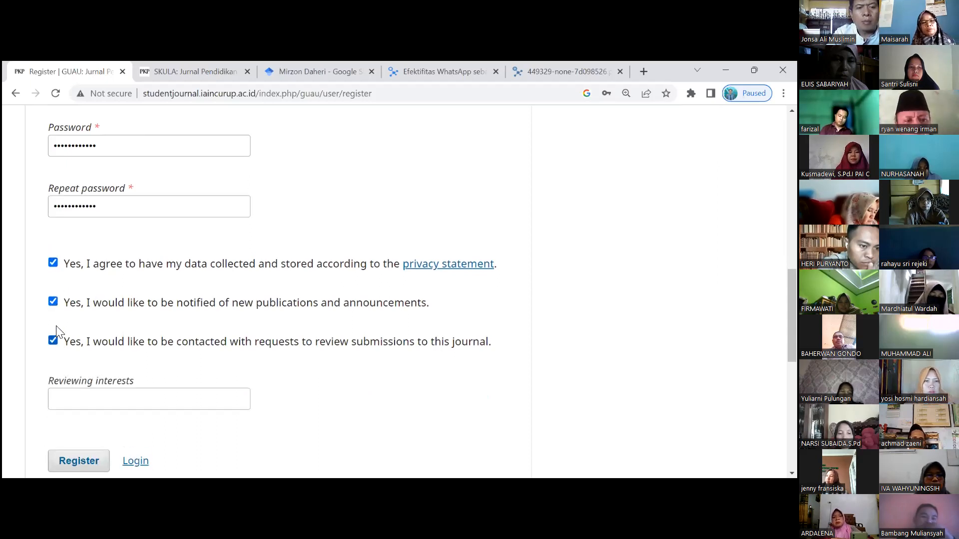
{"action": "scroll", "coordinate": [56, 304], "scroll_direction": "down", "scroll_amount": 2}
{"action": "scroll", "coordinate": [52, 304], "scroll_direction": "down", "scroll_amount": 2}
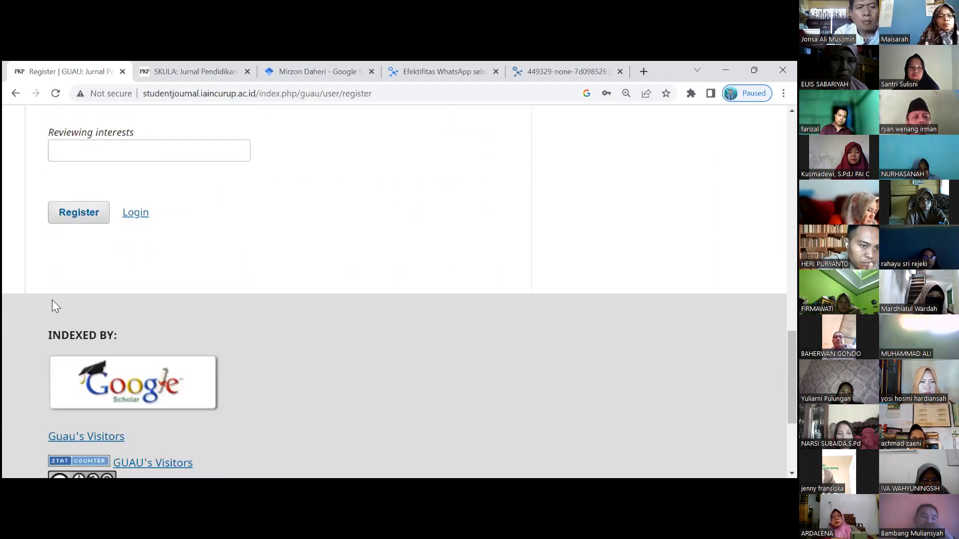
{"action": "scroll", "coordinate": [58, 197], "scroll_direction": "up", "scroll_amount": 1}
{"action": "left_click", "coordinate": [53, 155]}
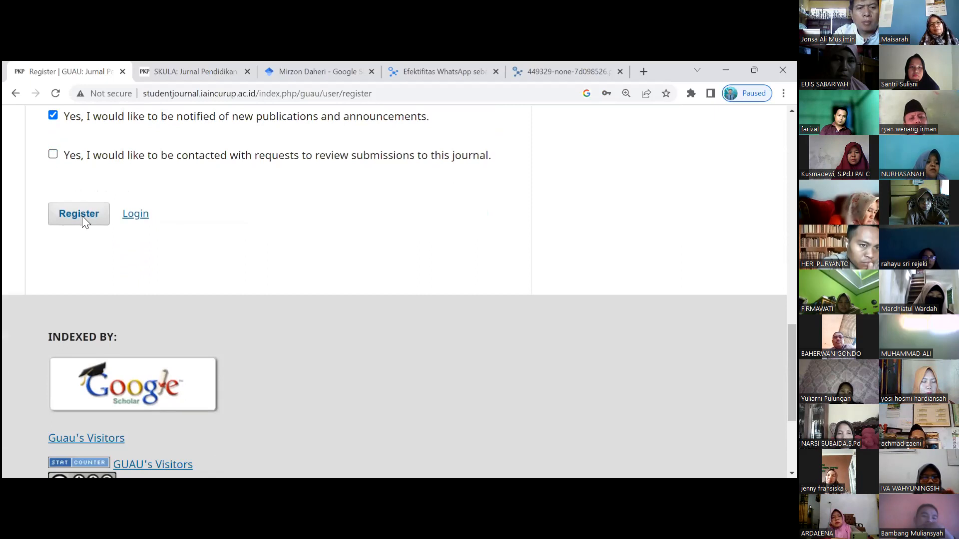
{"action": "left_click", "coordinate": [82, 216]}
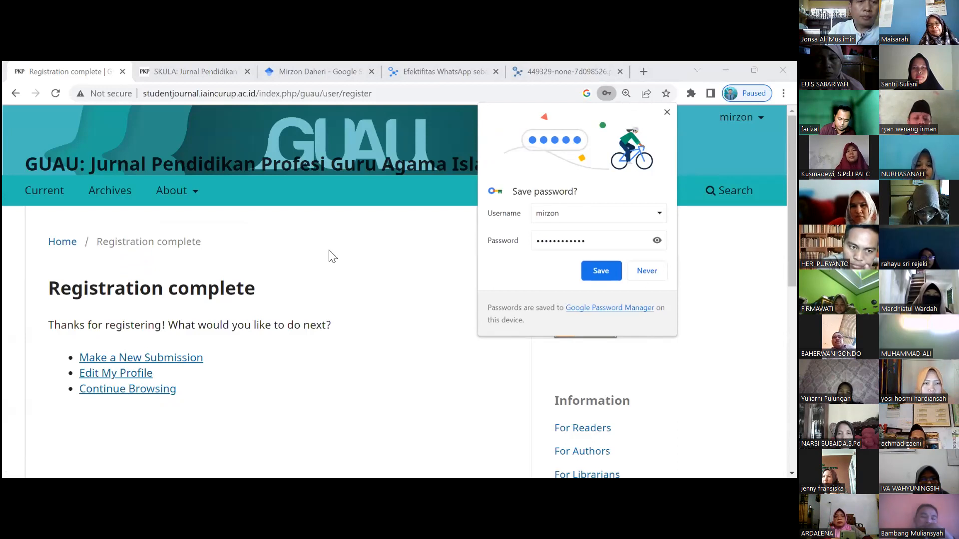
- Dismiss the browser's save-password prompt and choose Make a New Submission
{"action": "left_click", "coordinate": [647, 271]}
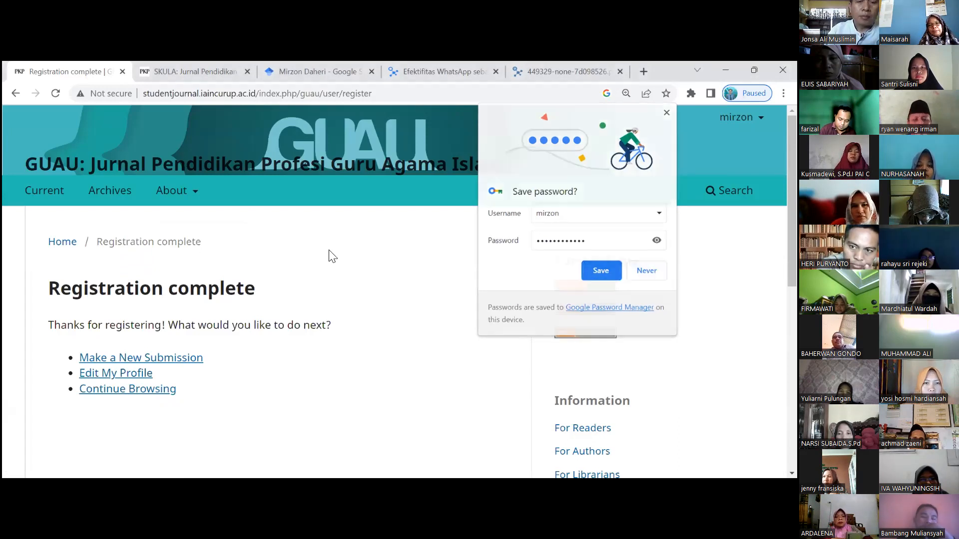
{"action": "scroll", "coordinate": [332, 256], "scroll_direction": "down", "scroll_amount": 3}
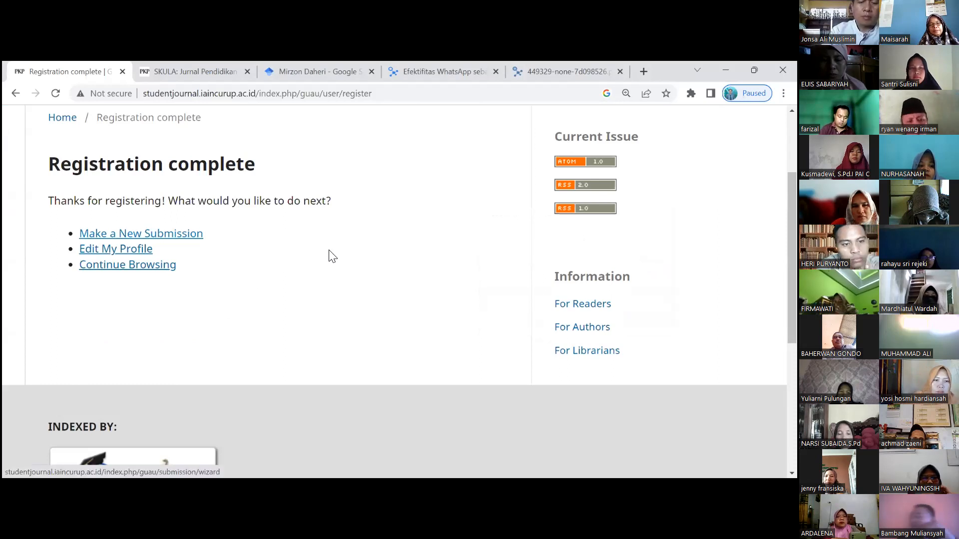
{"action": "left_click", "coordinate": [141, 233]}
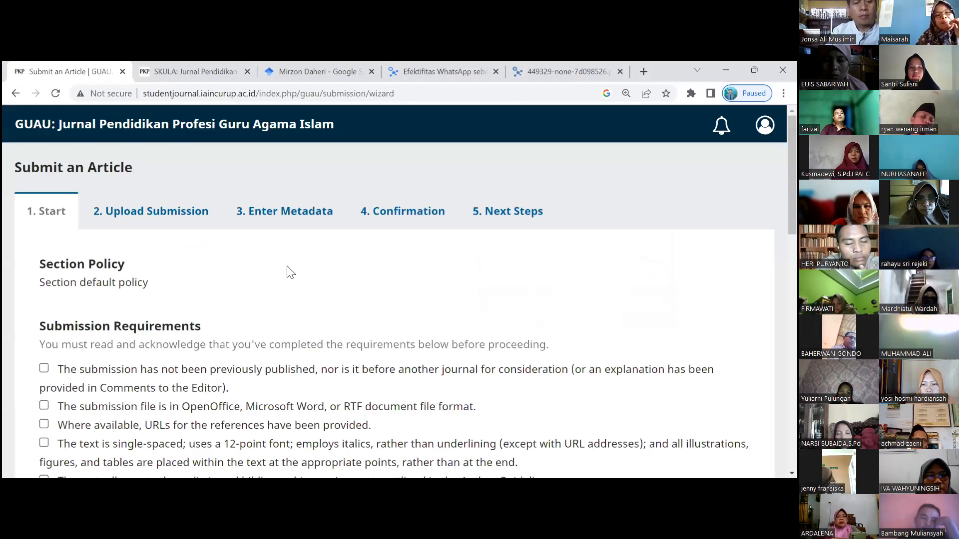
- Tick all five submission requirement checkboxes
{"action": "scroll", "coordinate": [46, 254], "scroll_direction": "down", "scroll_amount": 5}
{"action": "scroll", "coordinate": [46, 254], "scroll_direction": "up", "scroll_amount": 3}
{"action": "left_click", "coordinate": [44, 243]}
{"action": "left_click", "coordinate": [44, 281]}
{"action": "left_click", "coordinate": [44, 299]}
{"action": "left_click", "coordinate": [154, 336]}
{"action": "left_click", "coordinate": [44, 357]}
{"action": "scroll", "coordinate": [165, 316], "scroll_direction": "down", "scroll_amount": 5}
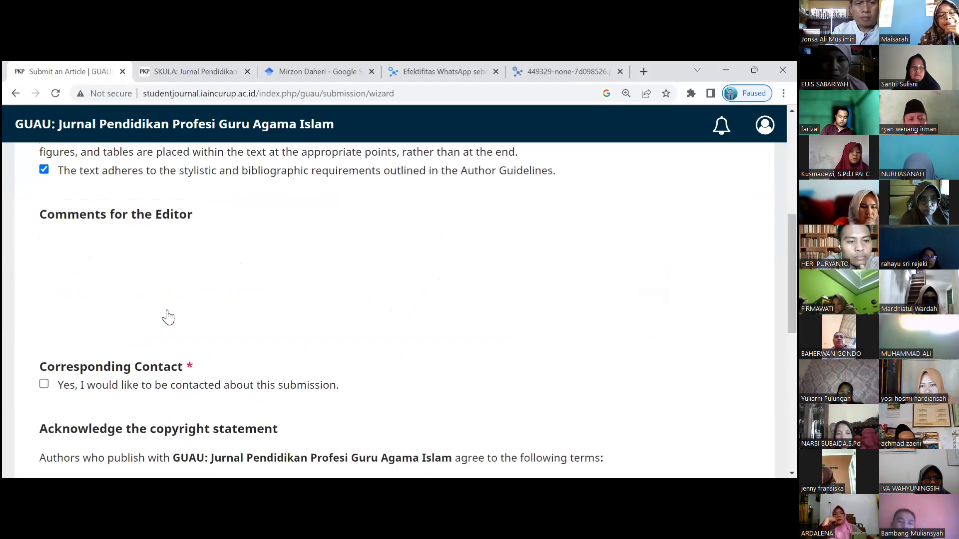
{"action": "scroll", "coordinate": [84, 227], "scroll_direction": "down", "scroll_amount": 7}
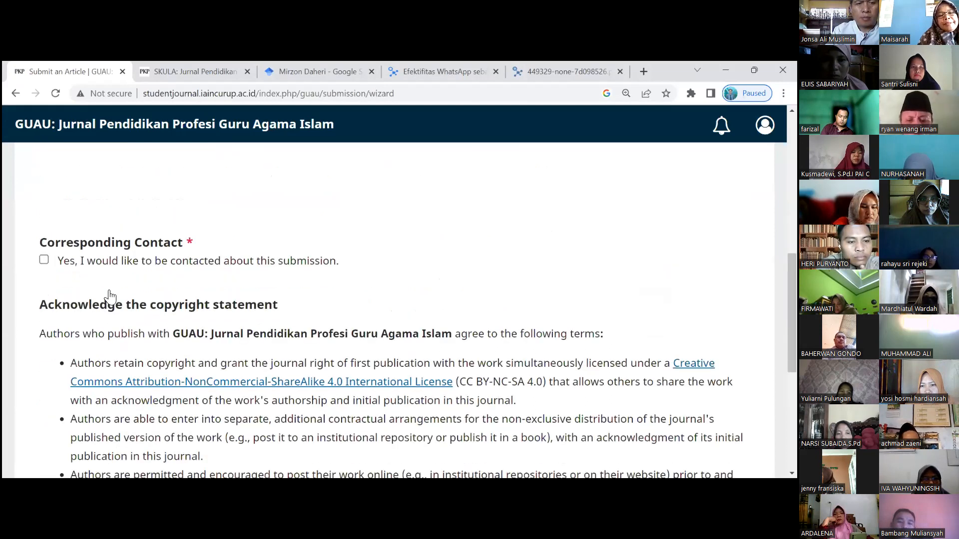
{"action": "scroll", "coordinate": [85, 226], "scroll_direction": "up", "scroll_amount": 5}
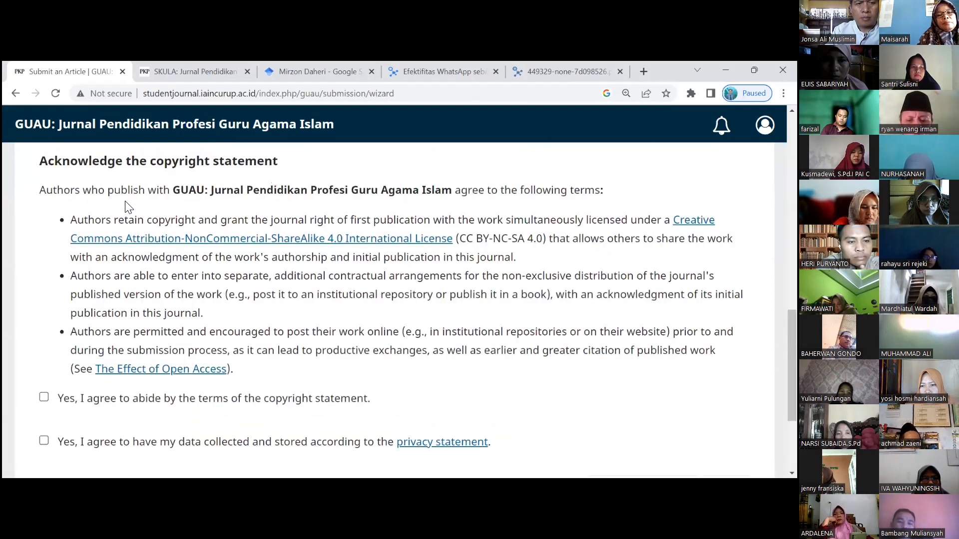
{"action": "scroll", "coordinate": [120, 212], "scroll_direction": "up", "scroll_amount": 6}
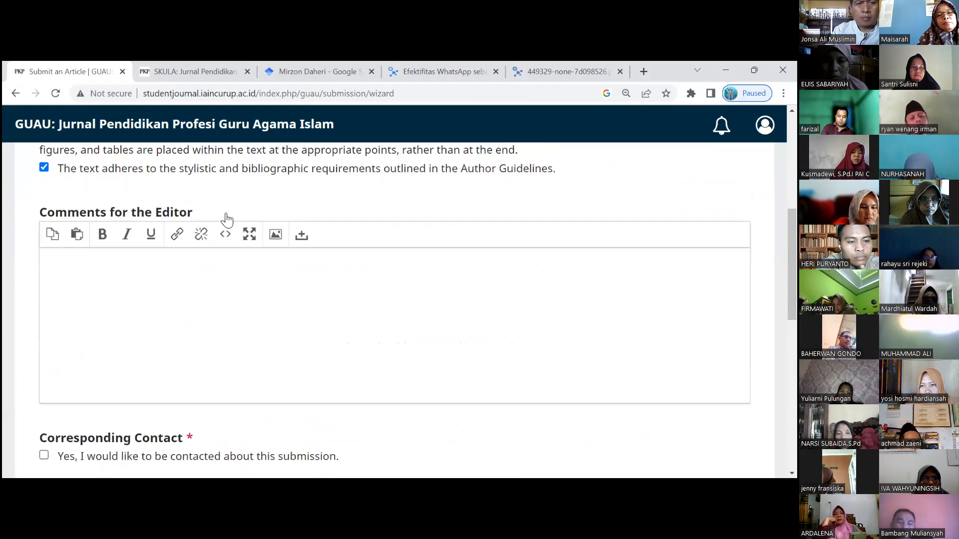
- Write 'Please help me for publish in this journal' in Comments for the Editor
{"action": "left_click", "coordinate": [138, 294]}
{"action": "type", "text": "Plea"}
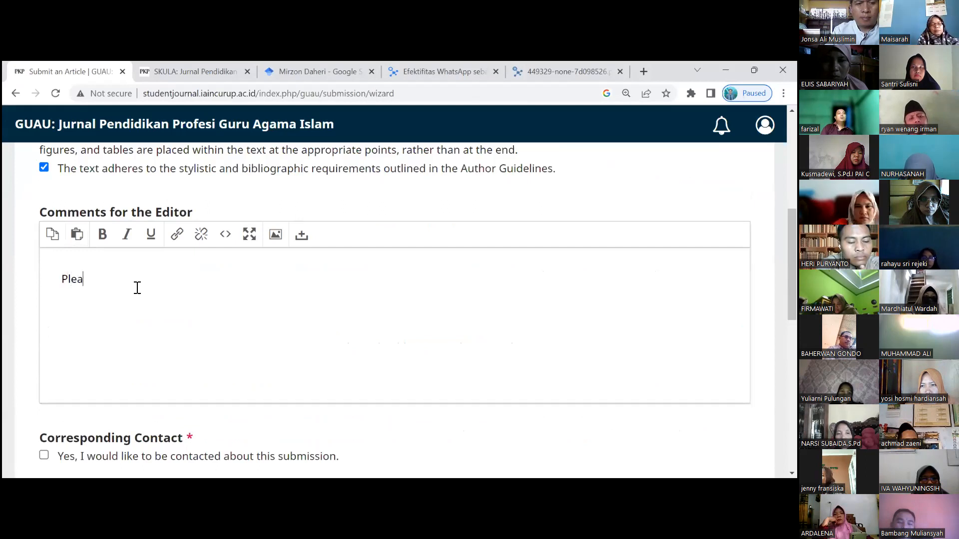
{"action": "type", "text": "se help me for publih"}
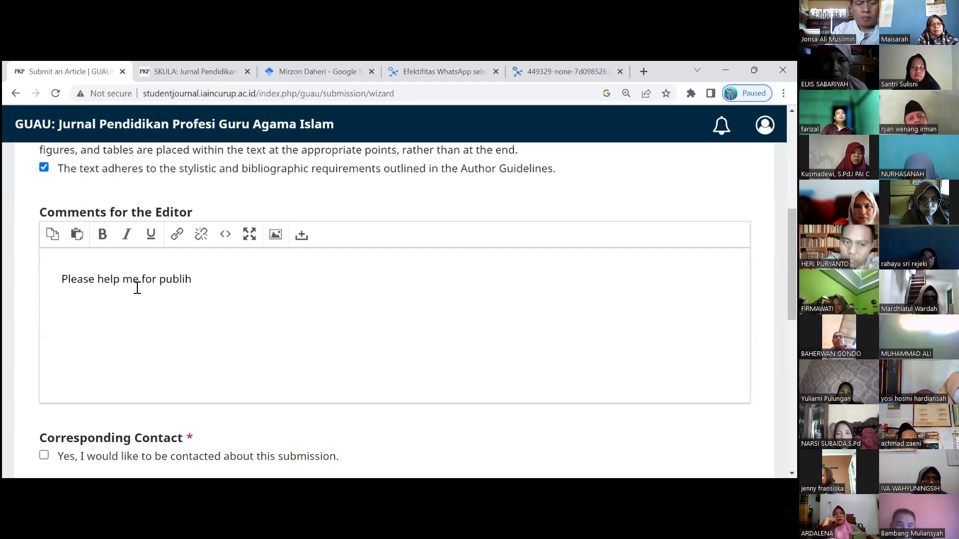
{"action": "key", "text": "BackSpace"}
{"action": "type", "text": "sh in y"}
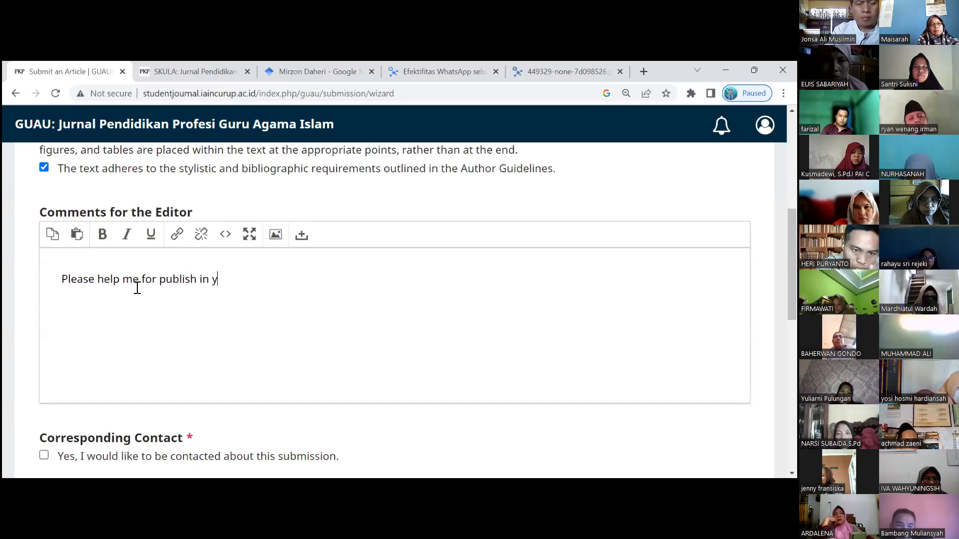
{"action": "key", "text": "BackSpace"}
{"action": "type", "text": "thi "}
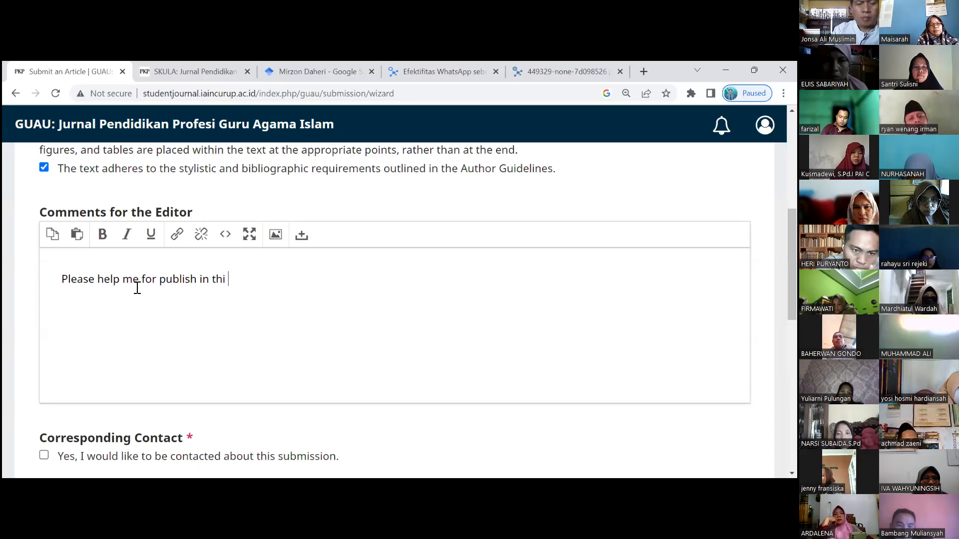
{"action": "type", "text": "s jour"}
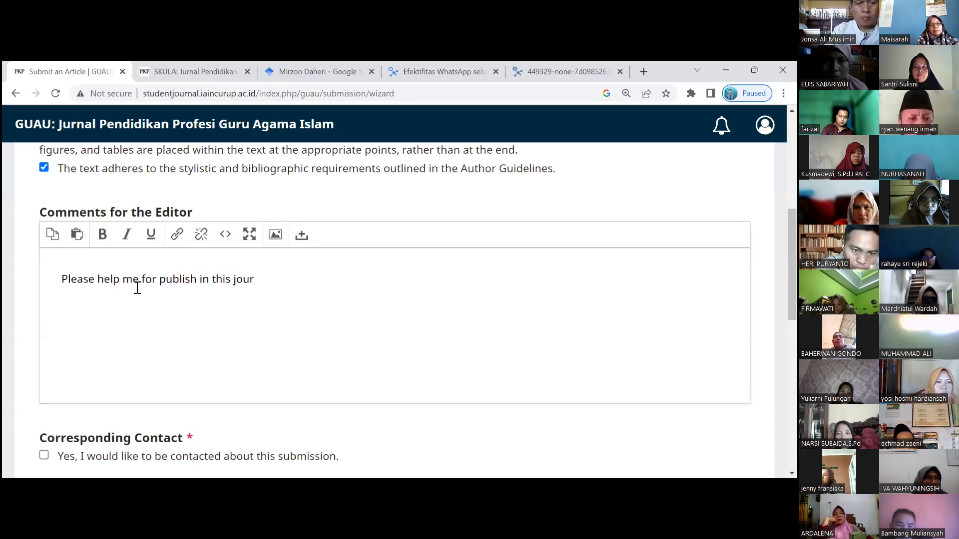
{"action": "type", "text": "nal"}
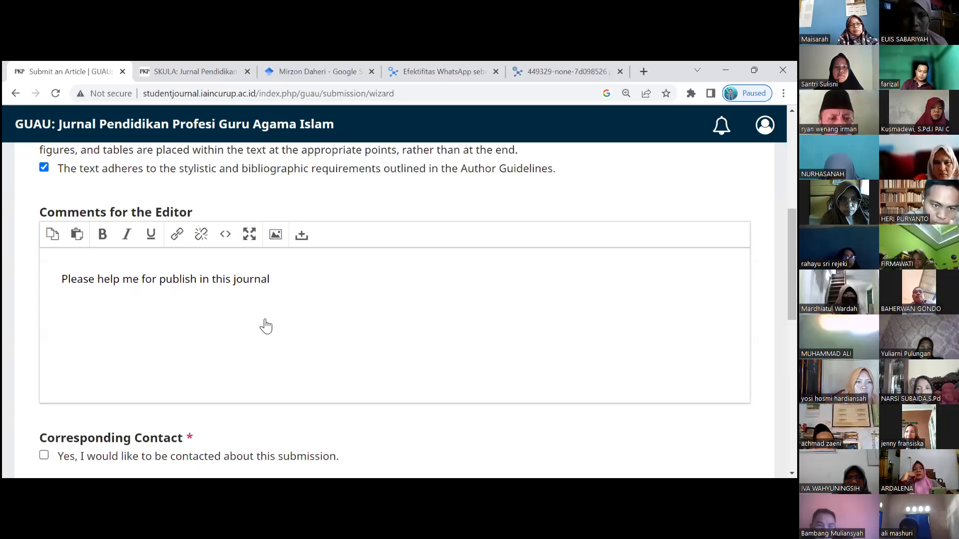
{"action": "scroll", "coordinate": [74, 274], "scroll_direction": "down", "scroll_amount": 3}
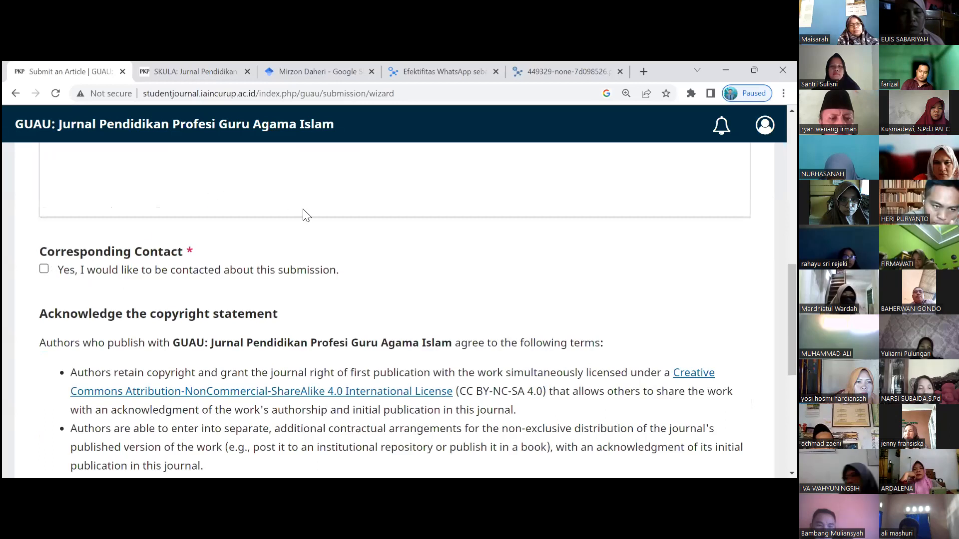
{"action": "scroll", "coordinate": [302, 304], "scroll_direction": "up", "scroll_amount": 3}
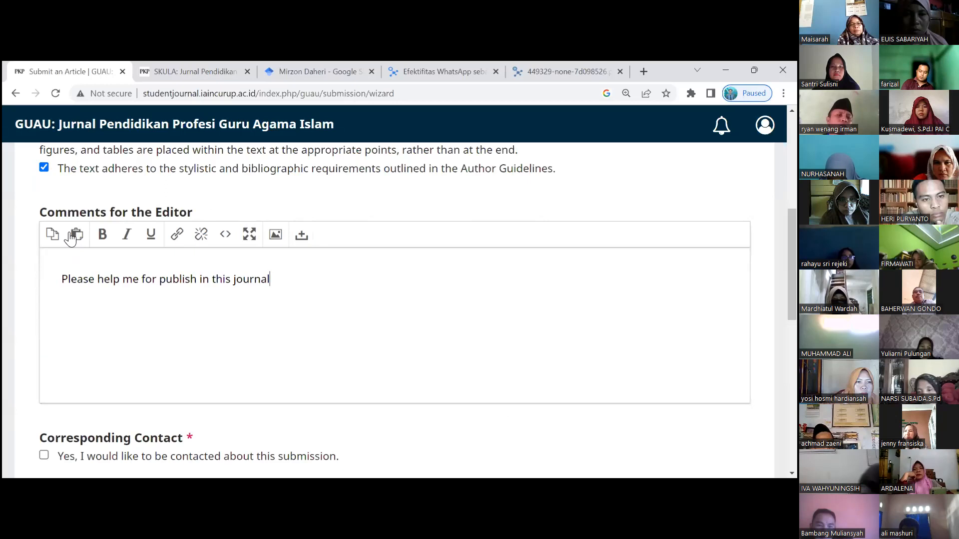
{"action": "scroll", "coordinate": [71, 239], "scroll_direction": "down", "scroll_amount": 5}
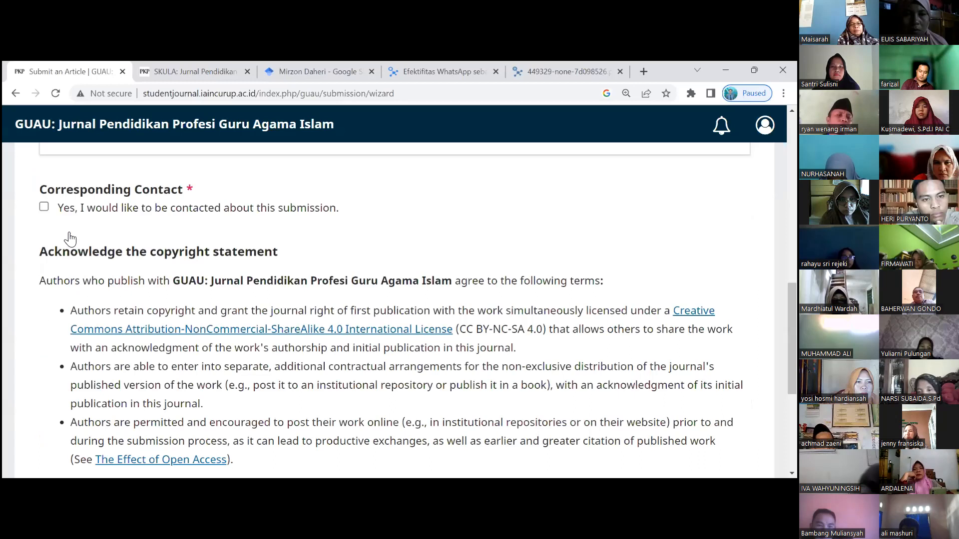
- Tick the corresponding contact, copyright and privacy agreements, then save the Start step
{"action": "left_click", "coordinate": [46, 215]}
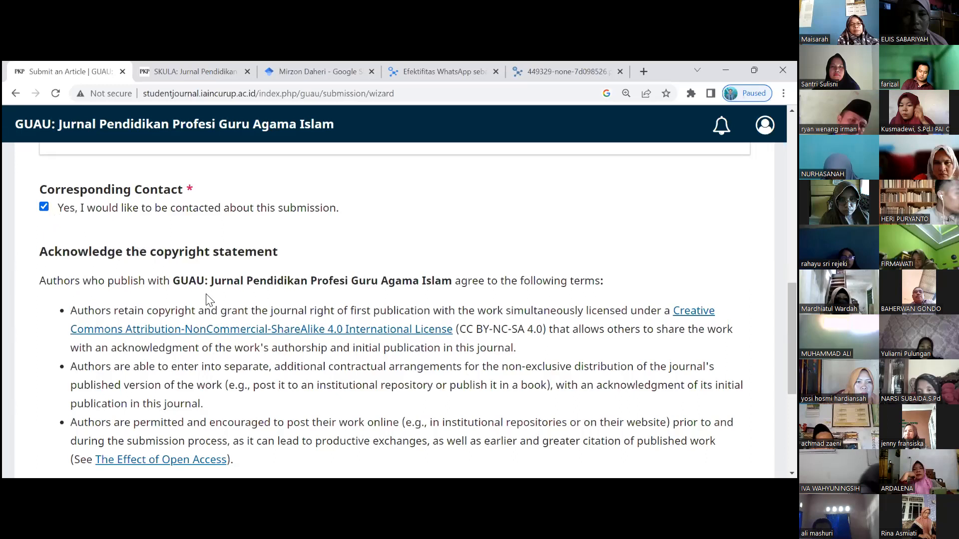
{"action": "scroll", "coordinate": [211, 300], "scroll_direction": "down", "scroll_amount": 5}
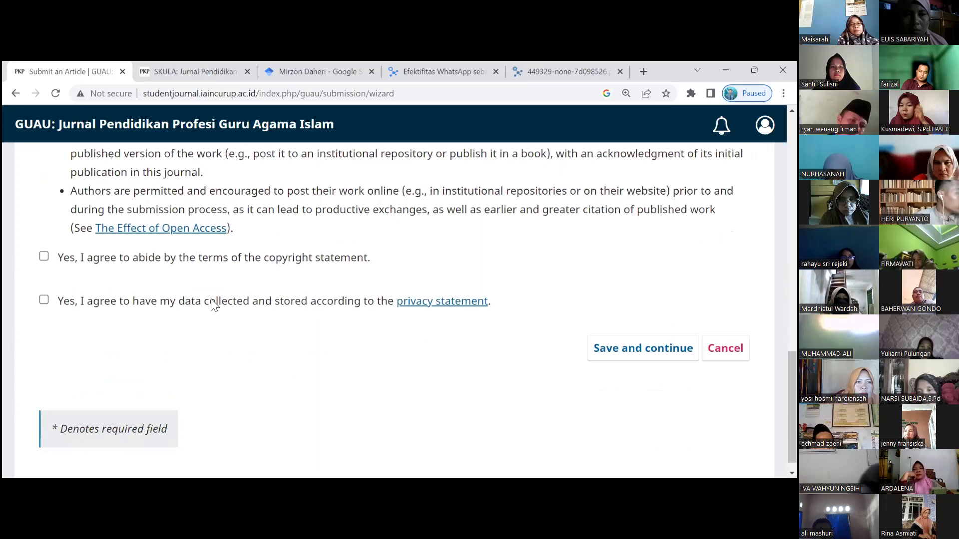
{"action": "scroll", "coordinate": [211, 300], "scroll_direction": "down", "scroll_amount": 1}
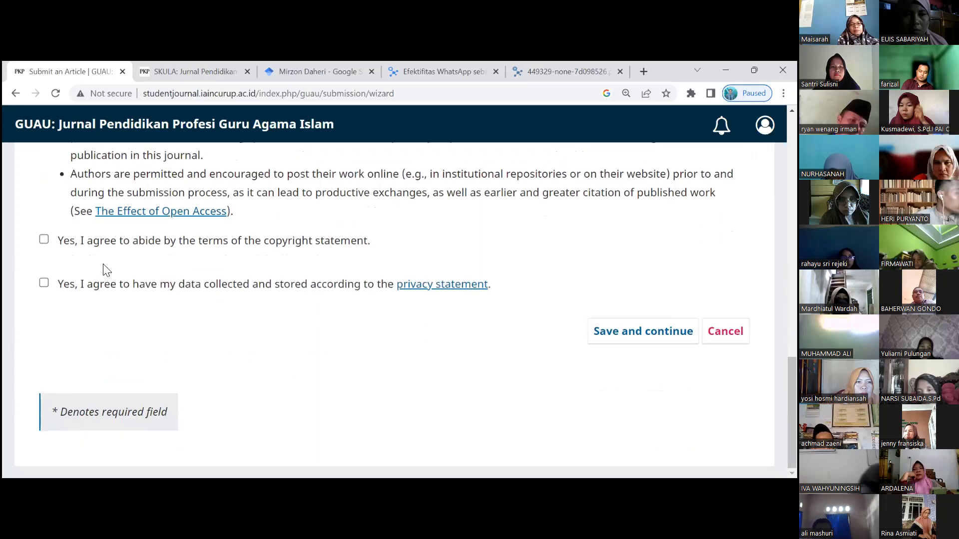
{"action": "left_click", "coordinate": [45, 242]}
{"action": "left_click", "coordinate": [45, 284]}
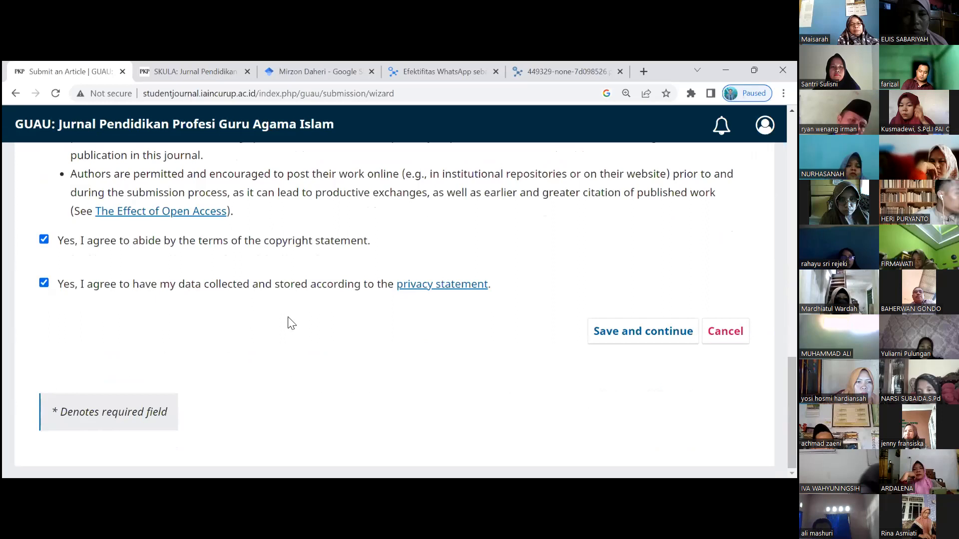
{"action": "left_click", "coordinate": [620, 343]}
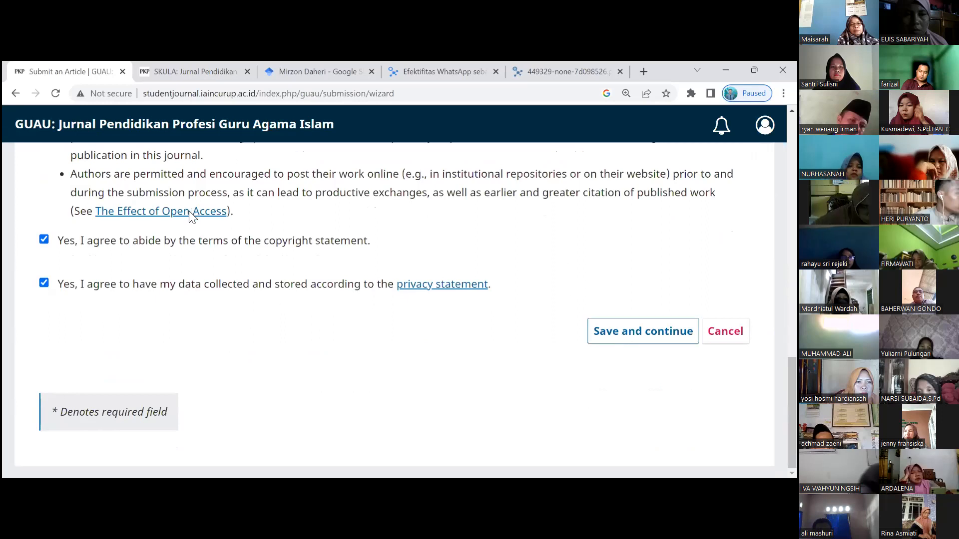
{"action": "scroll", "coordinate": [172, 243], "scroll_direction": "up", "scroll_amount": 1}
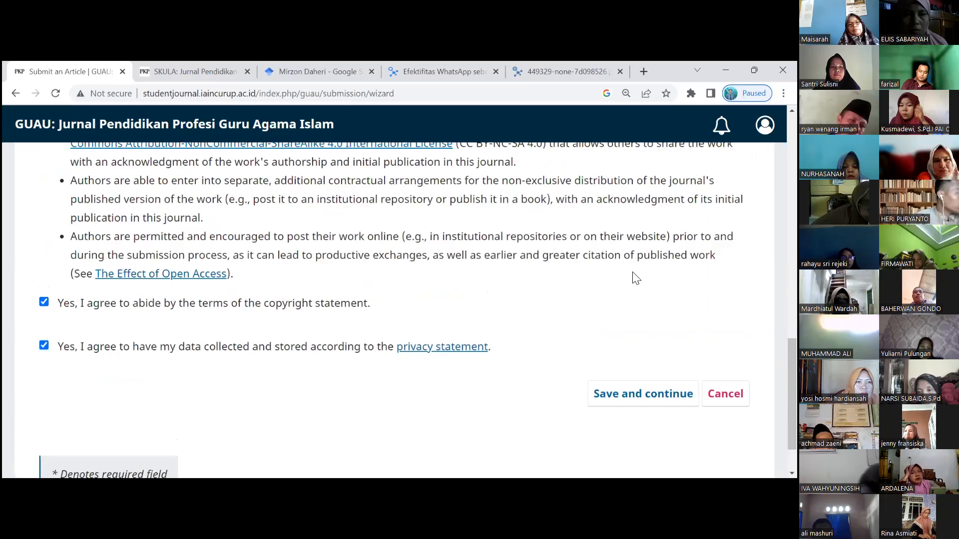
{"action": "scroll", "coordinate": [614, 333], "scroll_direction": "up", "scroll_amount": 10}
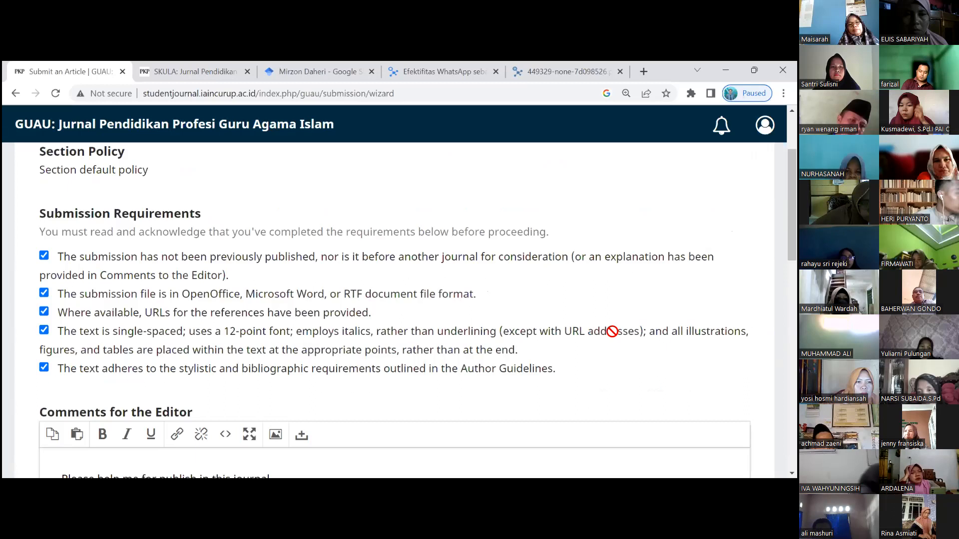
{"action": "scroll", "coordinate": [611, 328], "scroll_direction": "down", "scroll_amount": 10}
{"action": "left_click", "coordinate": [610, 328]}
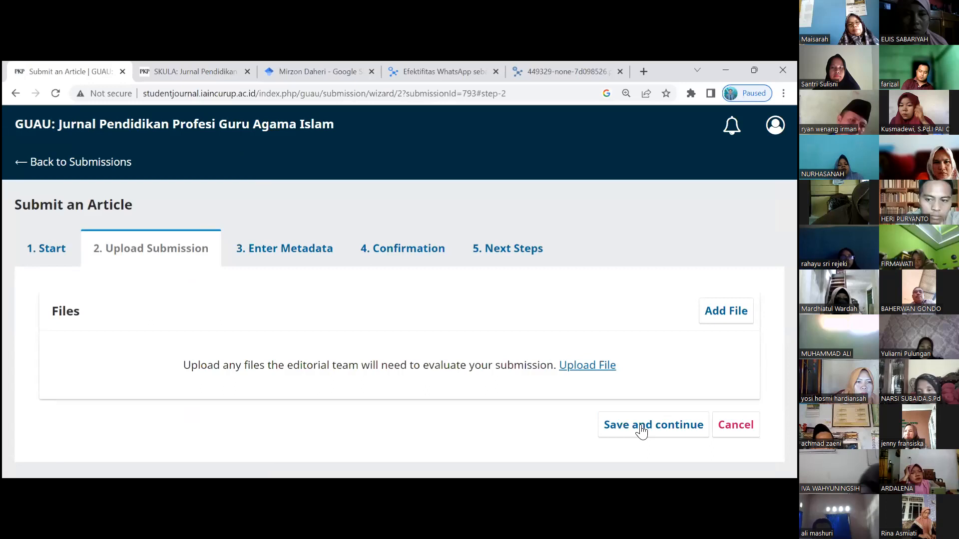
- Upload the 'KB 2 Prinsip-prinsip jual beli online dalam Islam' PDF as the submission file
{"action": "left_click", "coordinate": [589, 366]}
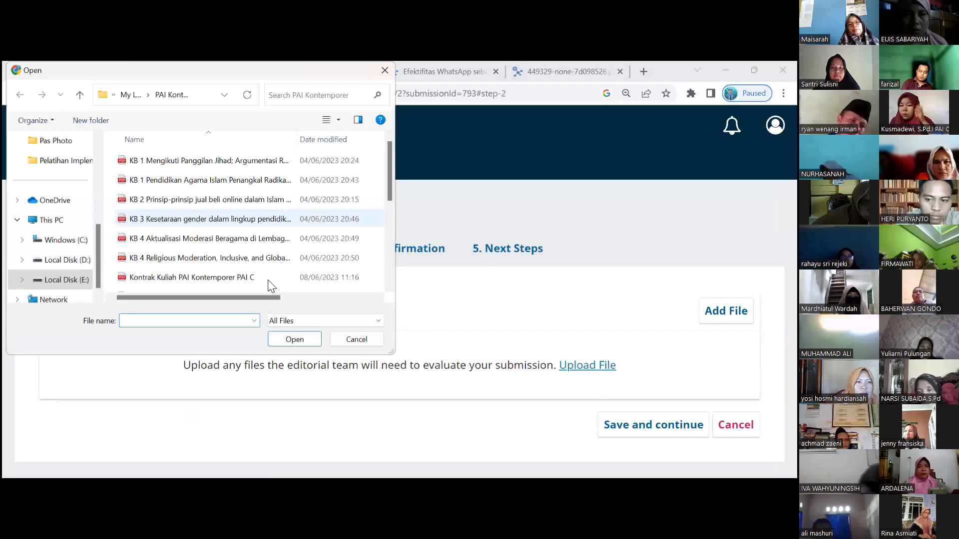
{"action": "left_click", "coordinate": [187, 201]}
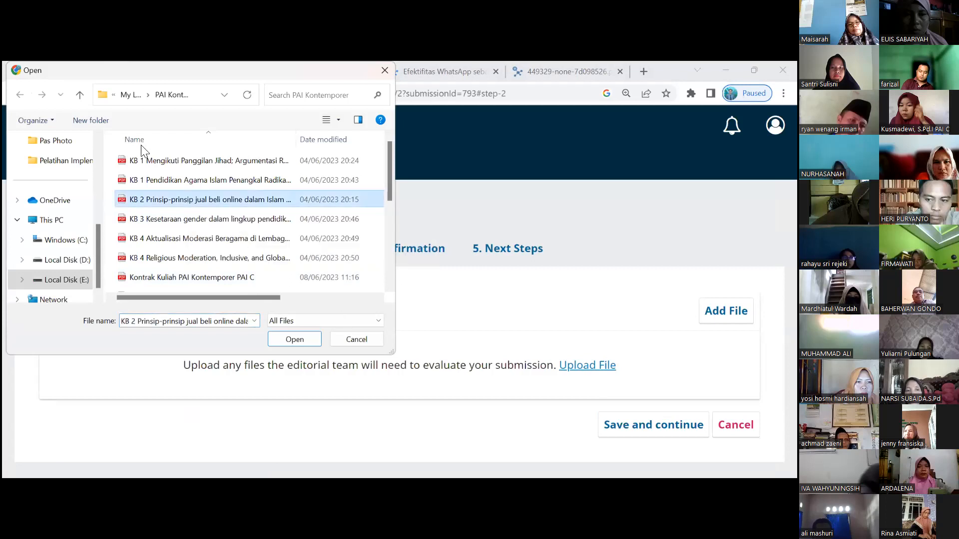
{"action": "left_click", "coordinate": [293, 342]}
{"action": "left_click", "coordinate": [281, 337]}
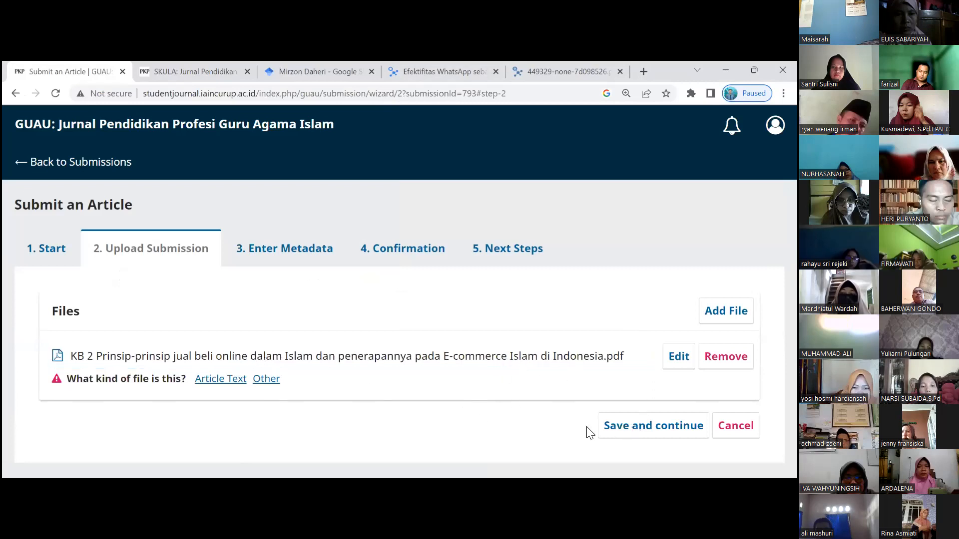
- Mark the KB 2 PDF as Article Text and save to proceed to Enter Metadata
{"action": "left_click", "coordinate": [602, 428]}
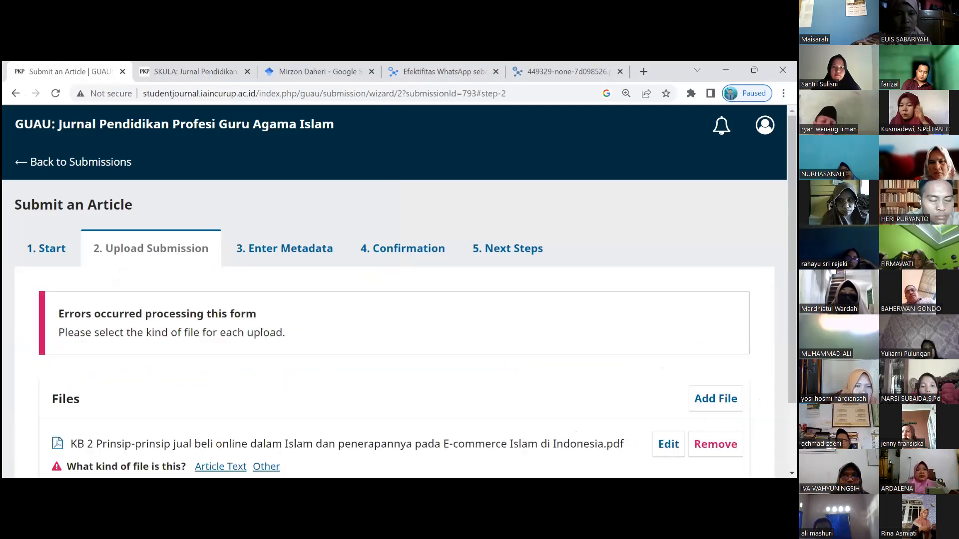
{"action": "scroll", "coordinate": [242, 284], "scroll_direction": "down", "scroll_amount": 2}
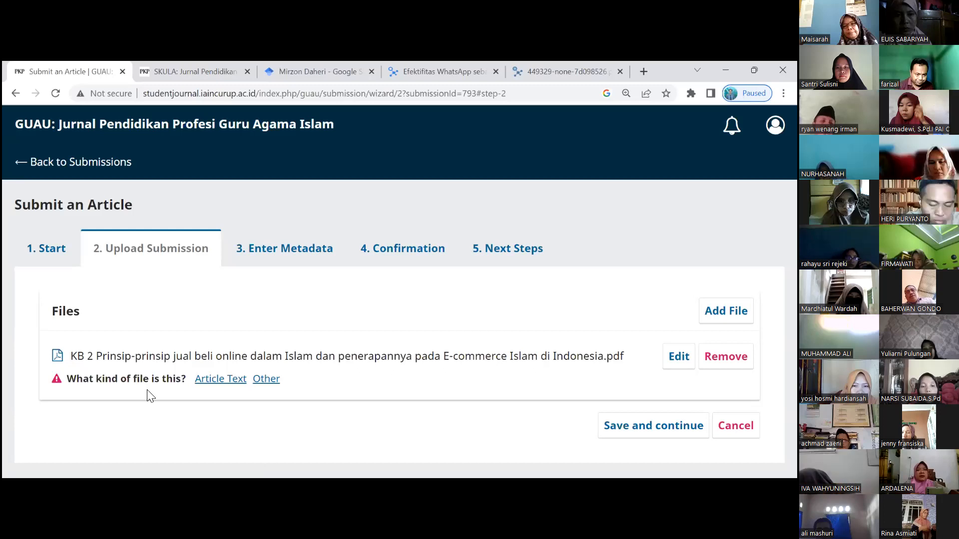
{"action": "left_click", "coordinate": [218, 380]}
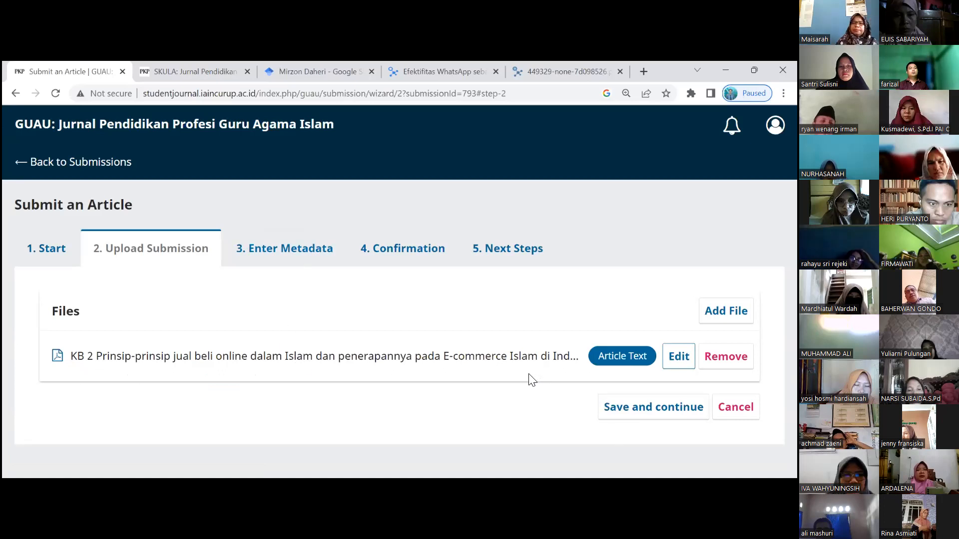
{"action": "left_click", "coordinate": [621, 413]}
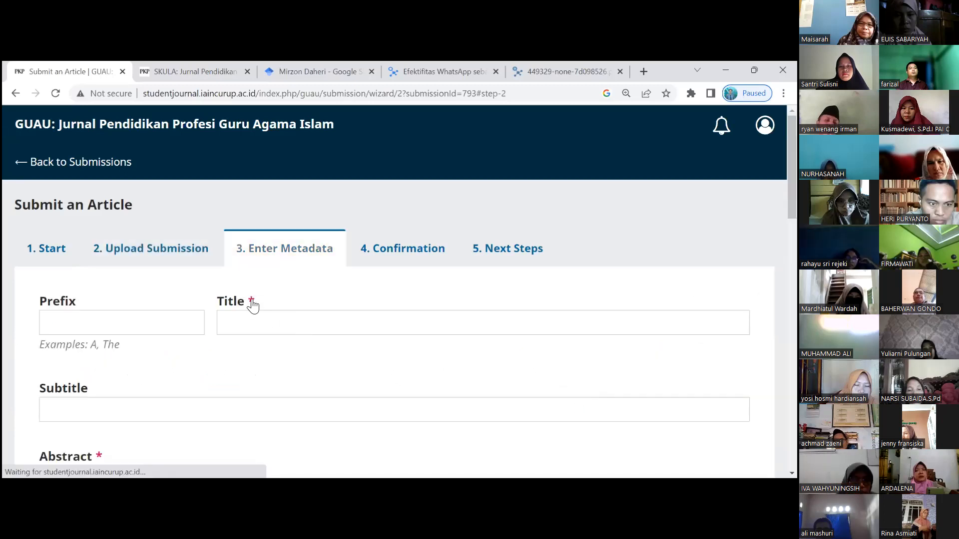
- Enter the title 'Problem Guru Pendidikan Agama Islam di Daerah Tertinggal'
{"action": "scroll", "coordinate": [253, 305], "scroll_direction": "down", "scroll_amount": 2}
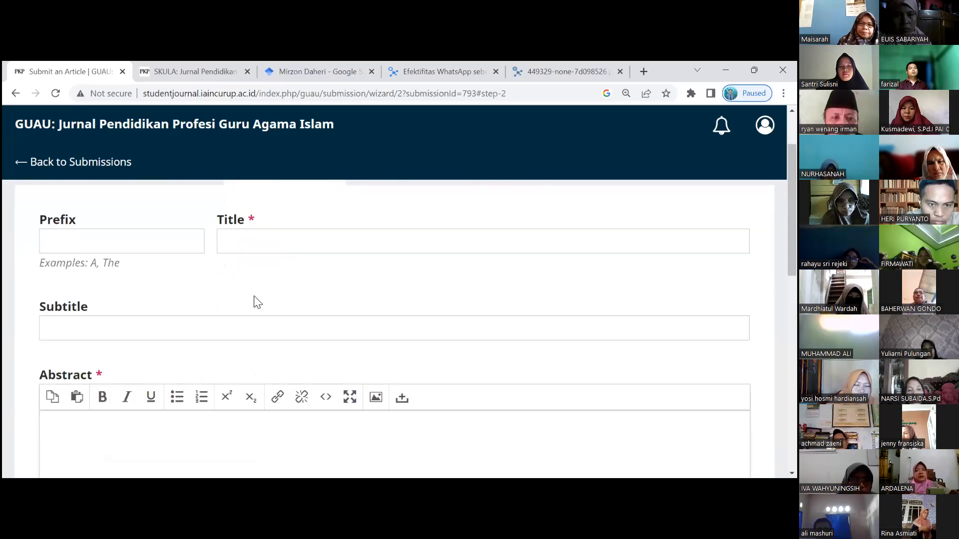
{"action": "scroll", "coordinate": [255, 302], "scroll_direction": "up", "scroll_amount": 1}
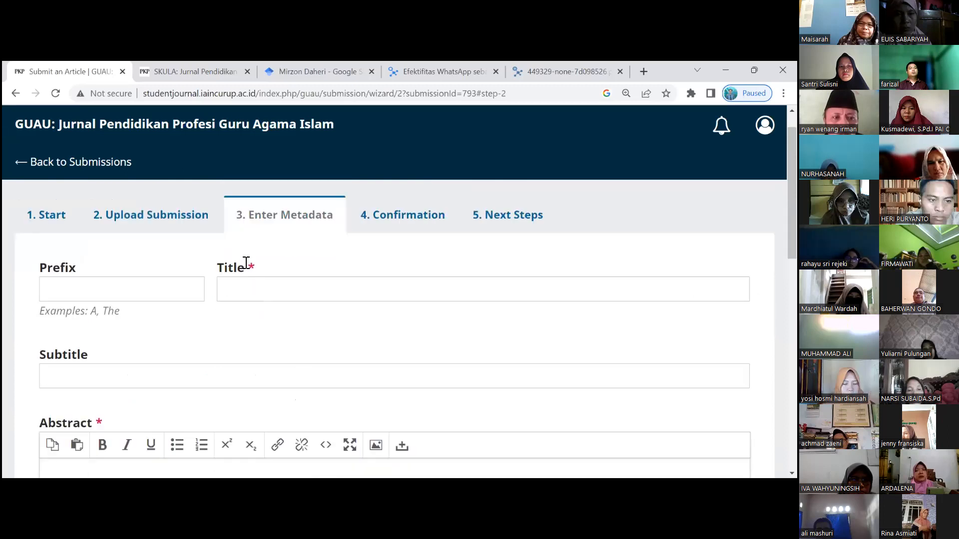
{"action": "left_click", "coordinate": [247, 262]}
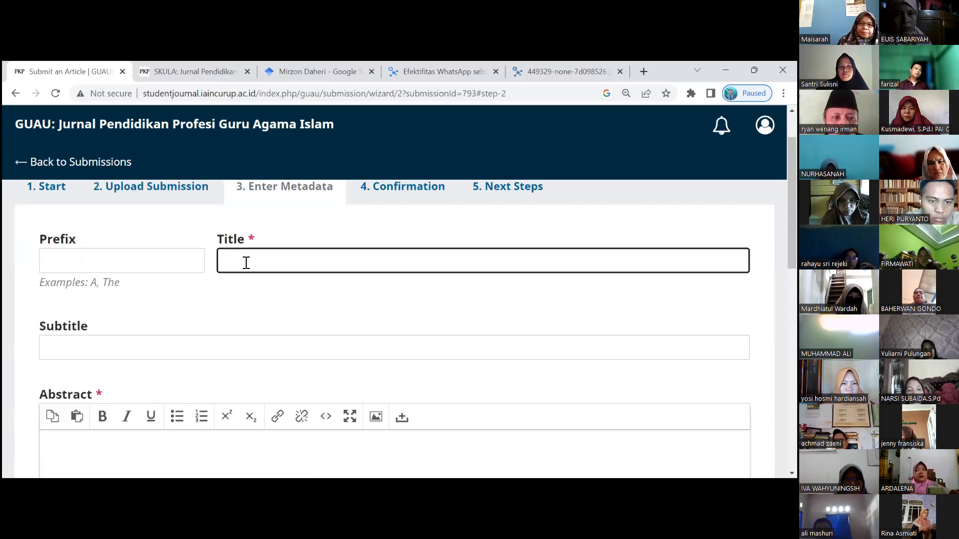
{"action": "type", "text": "P"}
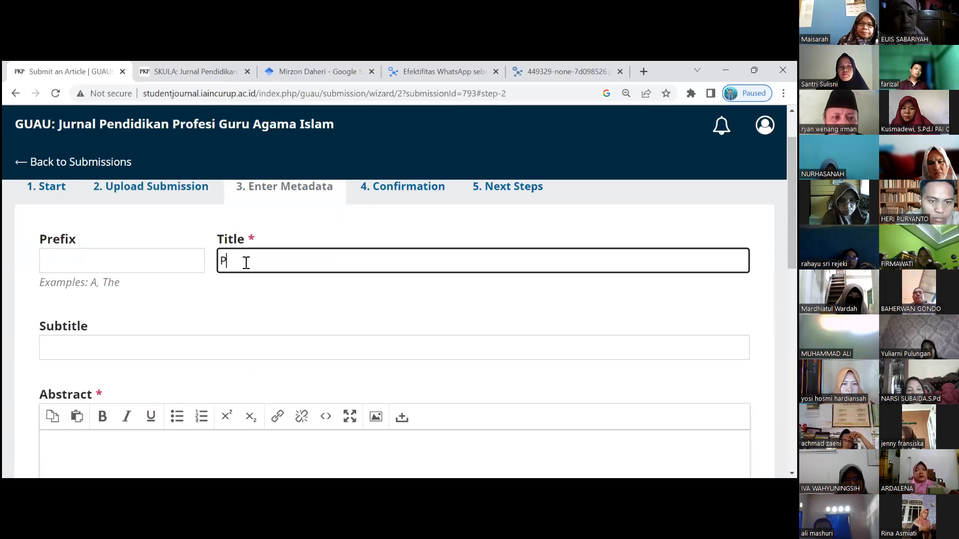
{"action": "type", "text": "roblem Guru PAI"}
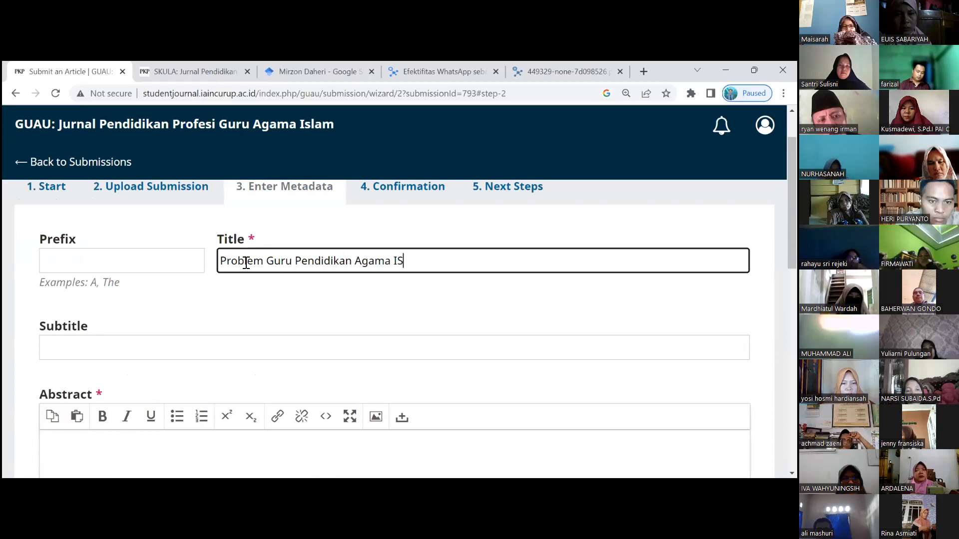
{"action": "key", "text": "BackSpace"}
{"action": "type", "text": "slam d"}
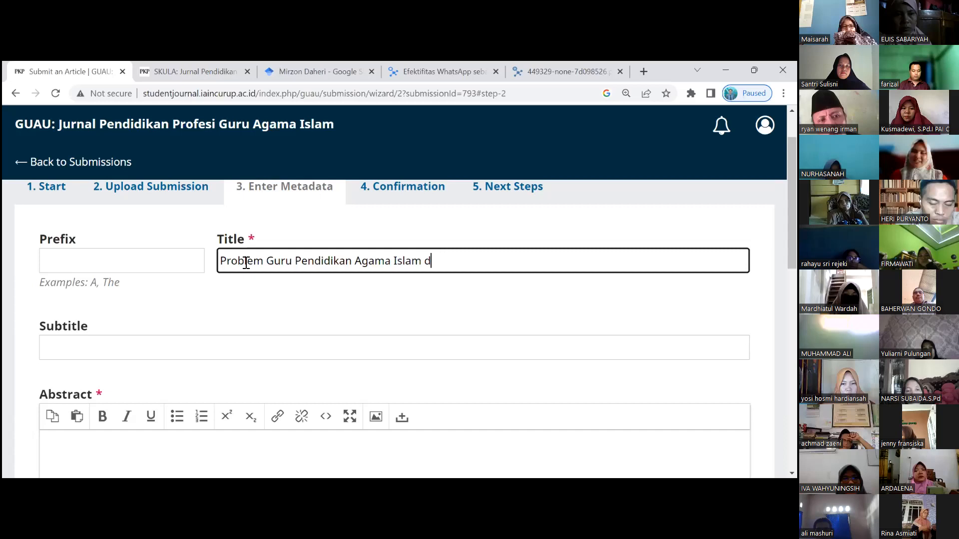
{"action": "type", "text": "i Daerah Tertinggal"}
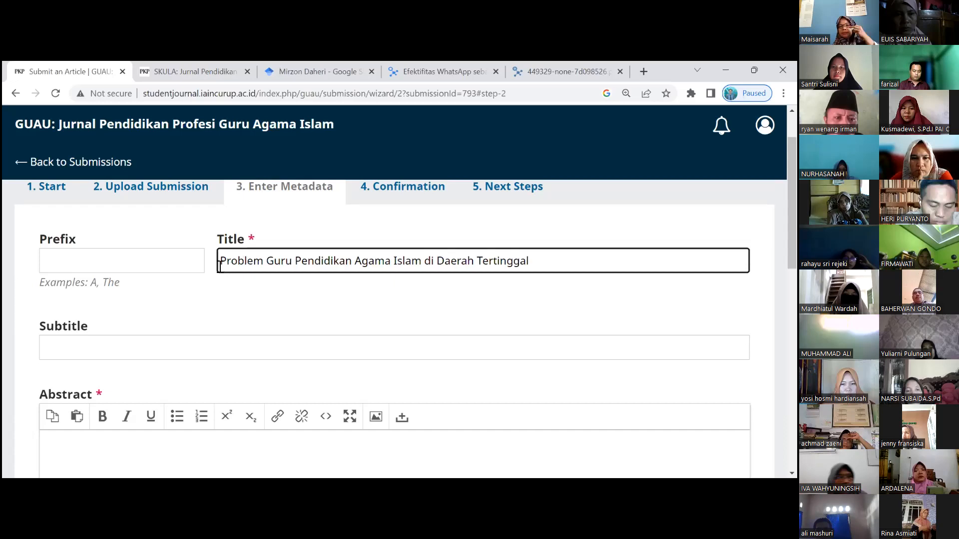
- Enter the subtitle '(Studi pada Guru di Sekolah Pedalaman Suku X)', fixing typos
{"action": "scroll", "coordinate": [144, 236], "scroll_direction": "down", "scroll_amount": 2}
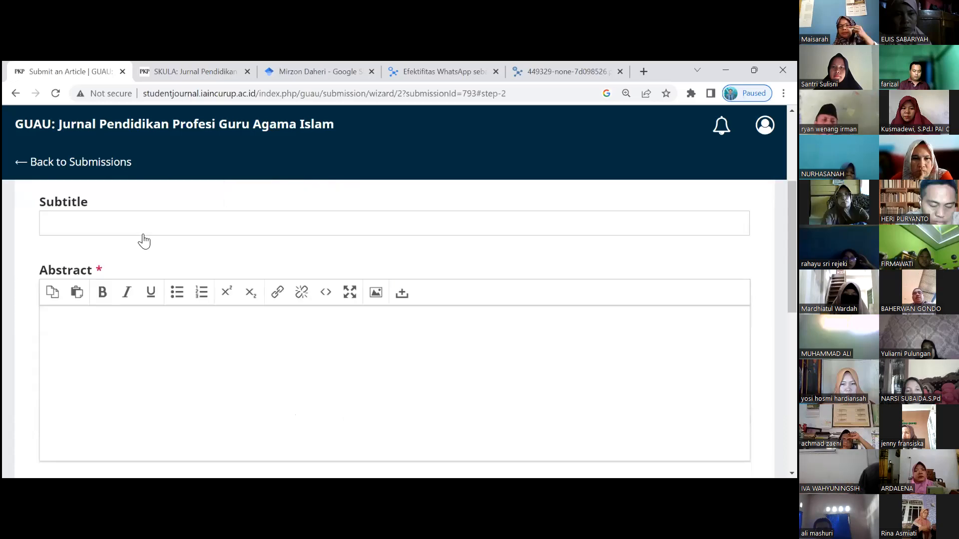
{"action": "scroll", "coordinate": [120, 350], "scroll_direction": "up", "scroll_amount": 2}
{"action": "left_click", "coordinate": [120, 348]}
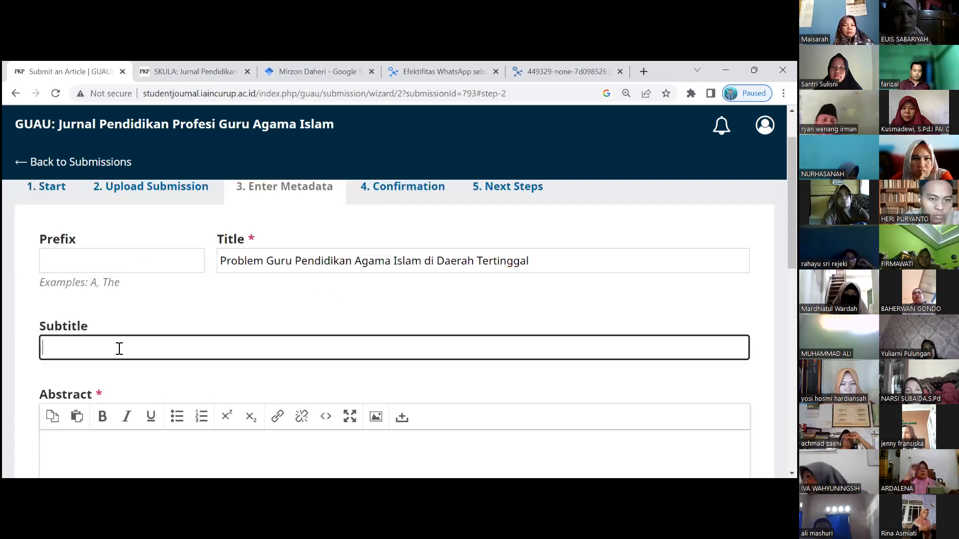
{"action": "type", "text": "(Stydi pada"}
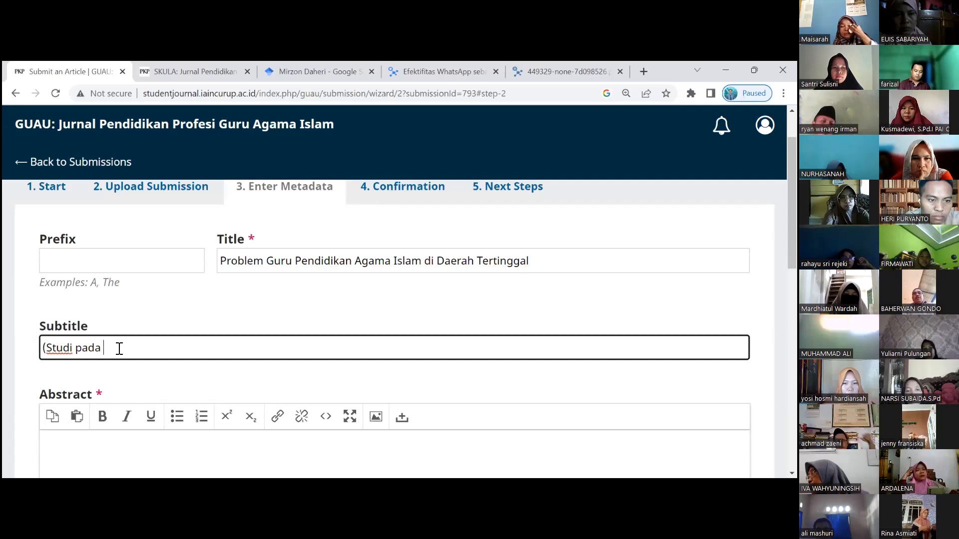
{"action": "type", "text": "Guru di Sekolah"}
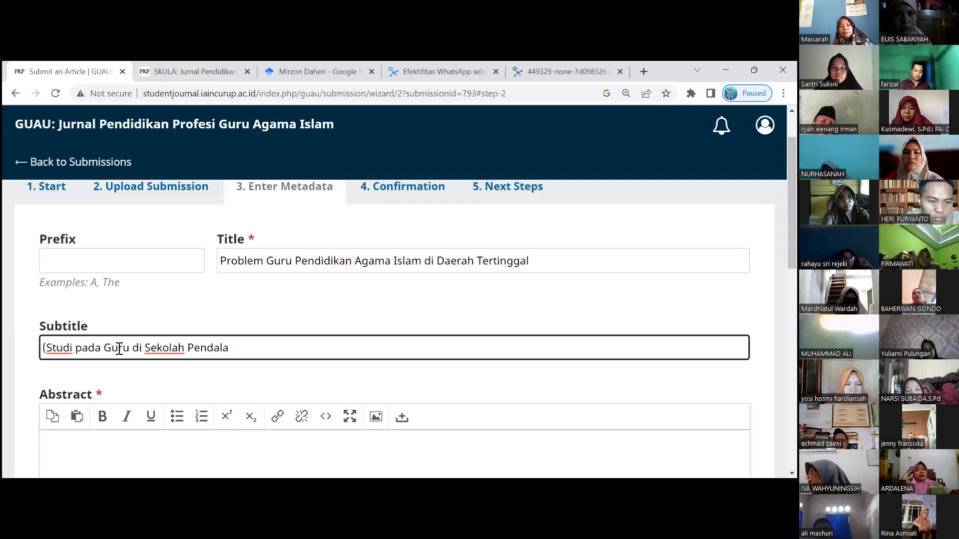
{"action": "type", "text": " Pendala"}
{"action": "key", "text": "BackSpace"}
{"action": "key", "text": "BackSpace"}
{"action": "key", "text": "BackSpace"}
{"action": "key", "text": "BackSpace"}
{"action": "key", "text": "BackSpace"}
{"action": "type", "text": "dala"}
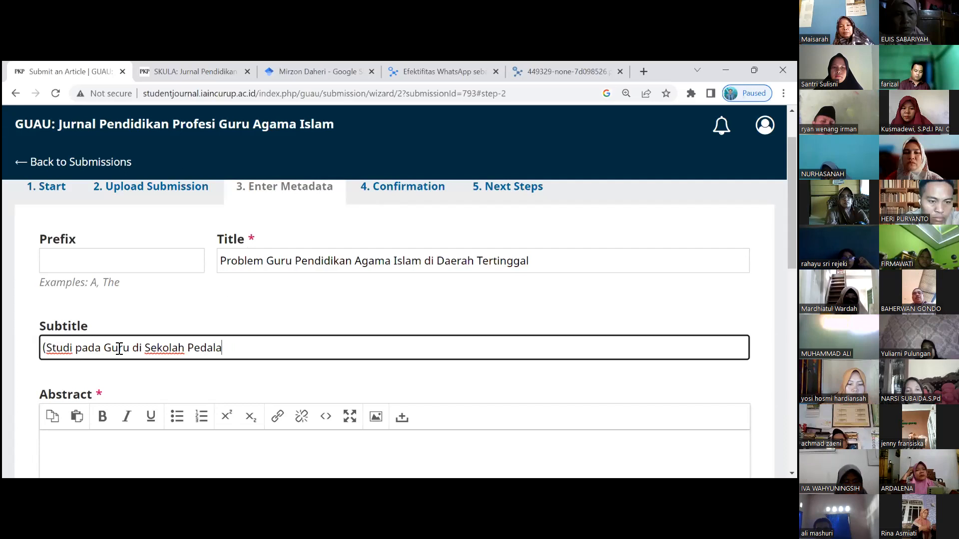
{"action": "type", "text": "man"}
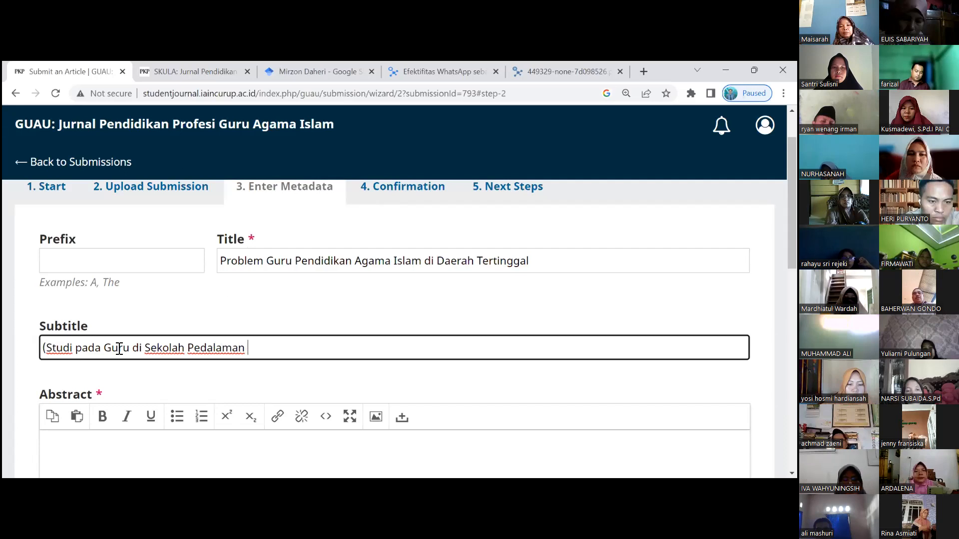
{"action": "type", "text": ")SUk"}
{"action": "key", "text": "BackSpace"}
{"action": "key", "text": "BackSpace"}
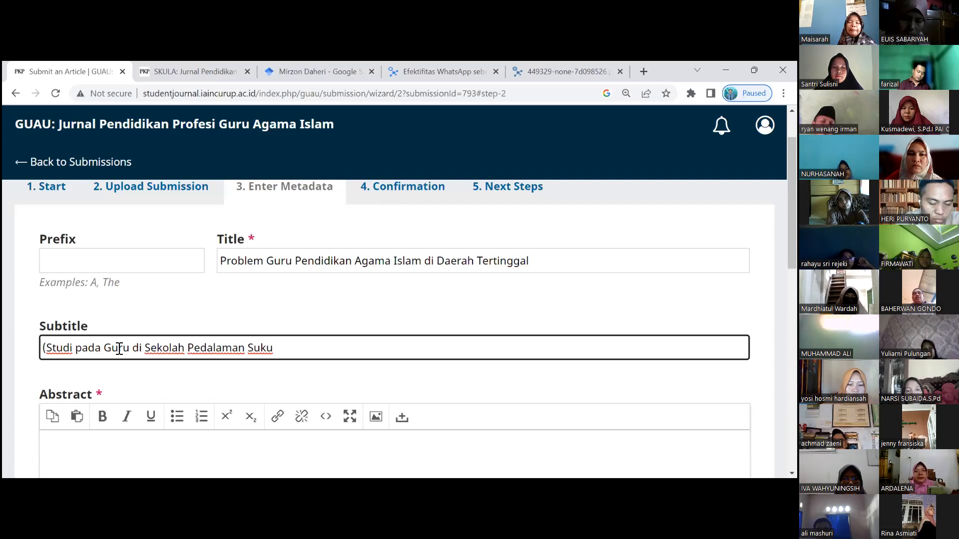
{"action": "scroll", "coordinate": [209, 361], "scroll_direction": "down", "scroll_amount": 4}
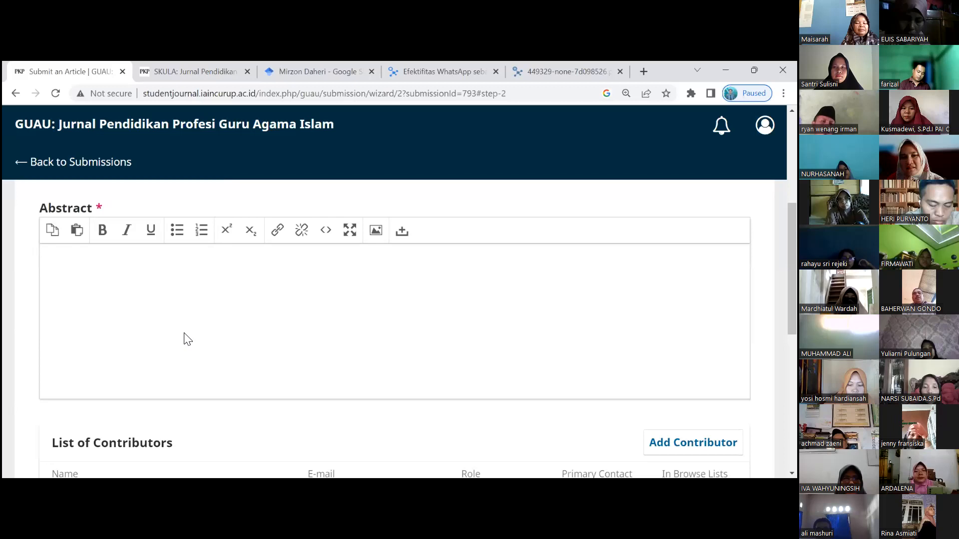
- Check the article PDF and Google Scholar tabs, then return to the submission form
{"action": "left_click", "coordinate": [162, 286]}
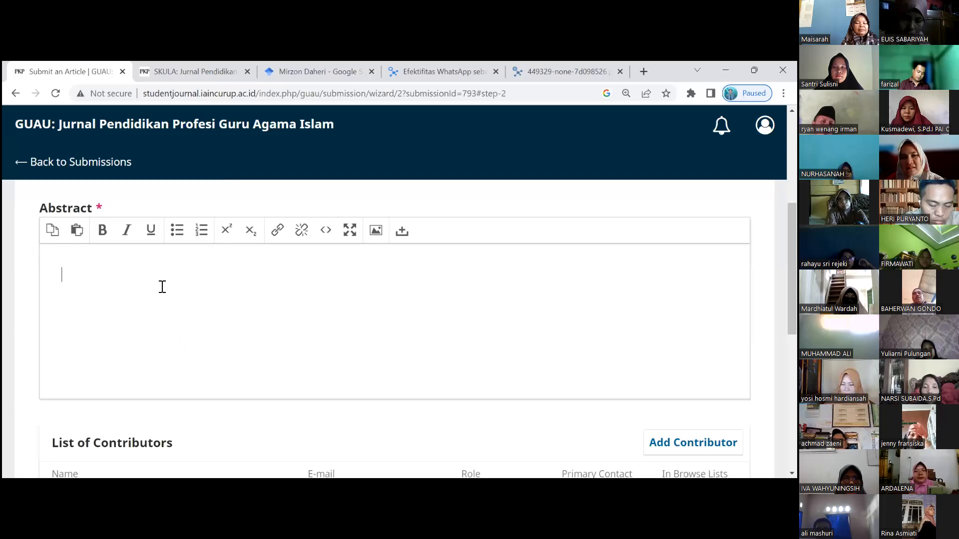
{"action": "key", "text": "alt+f"}
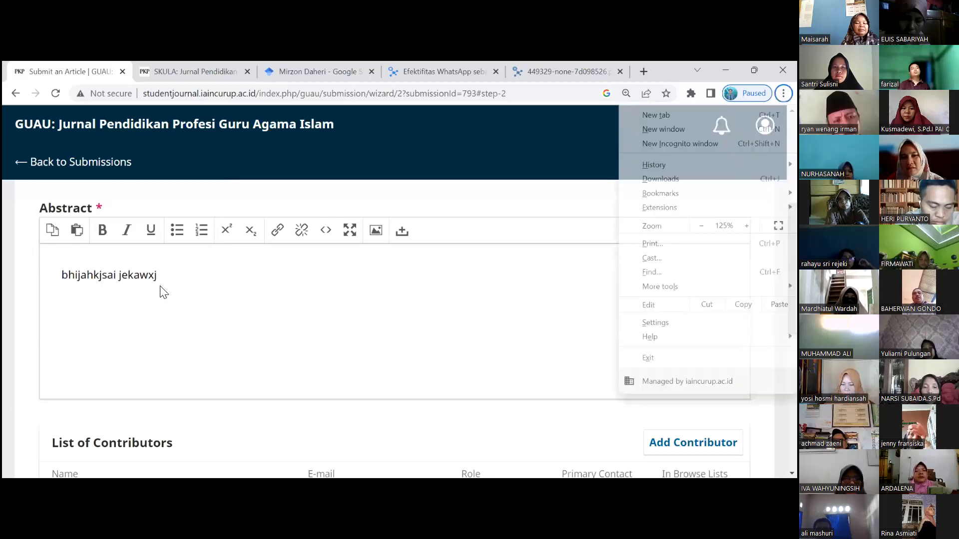
{"action": "key", "text": "s"}
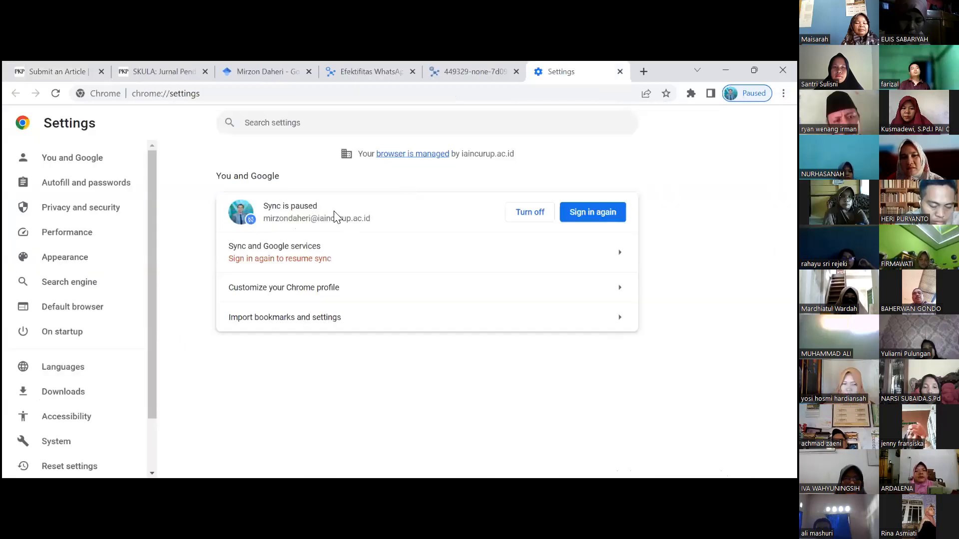
{"action": "left_click", "coordinate": [472, 72]}
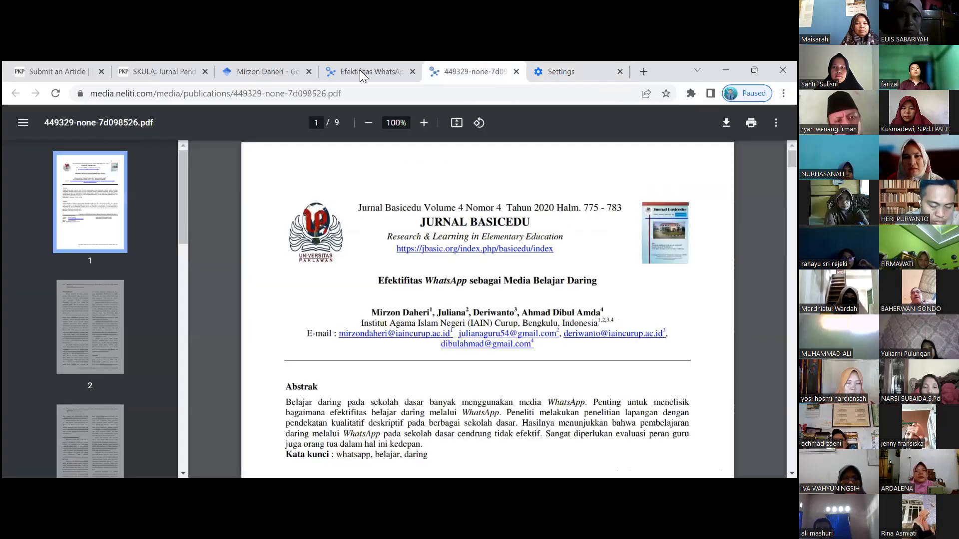
{"action": "left_click", "coordinate": [263, 68]}
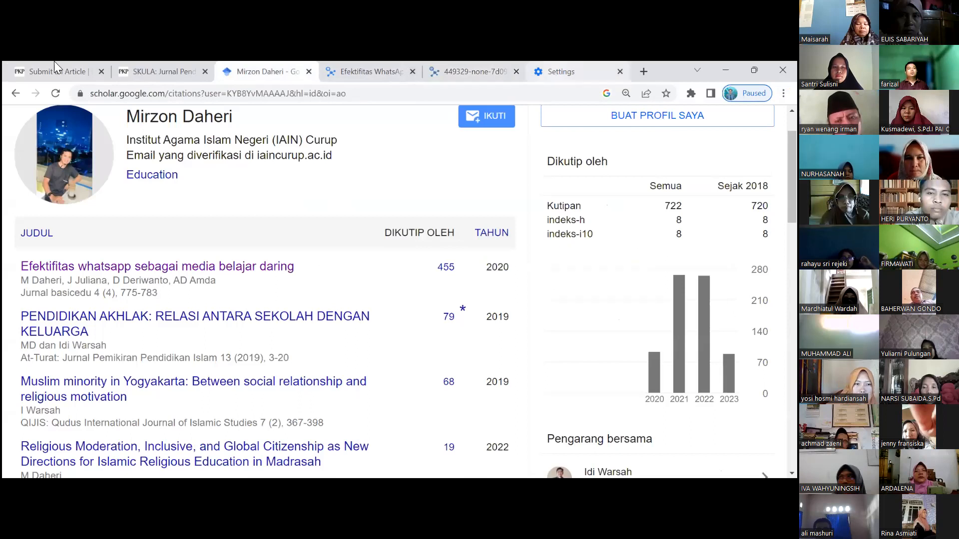
{"action": "key", "text": "ctrl+shift+Tab"}
{"action": "key", "text": "ctrl+shift+Tab"}
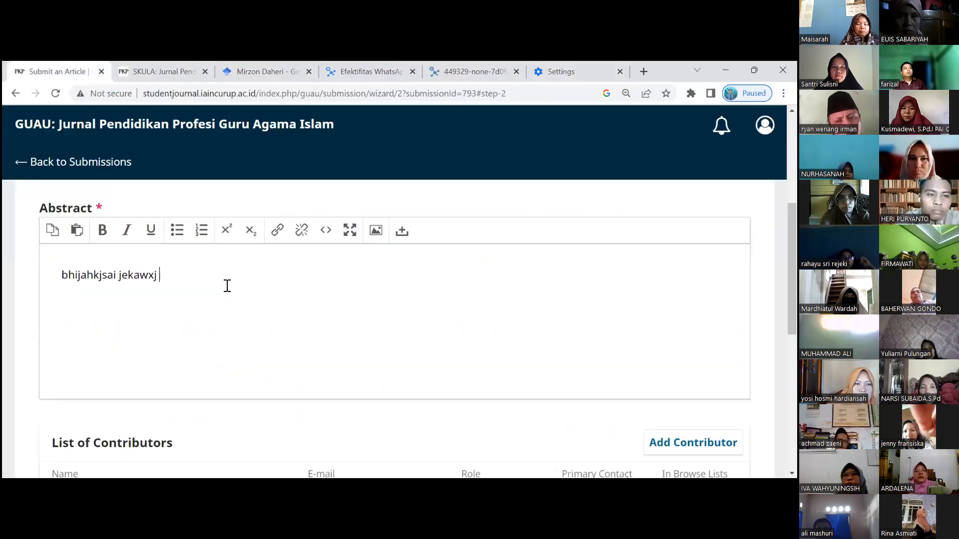
- Put placeholder text 'srsrcser' in the abstract and start adding a new contributor
{"action": "type", "text": "srsrcser"}
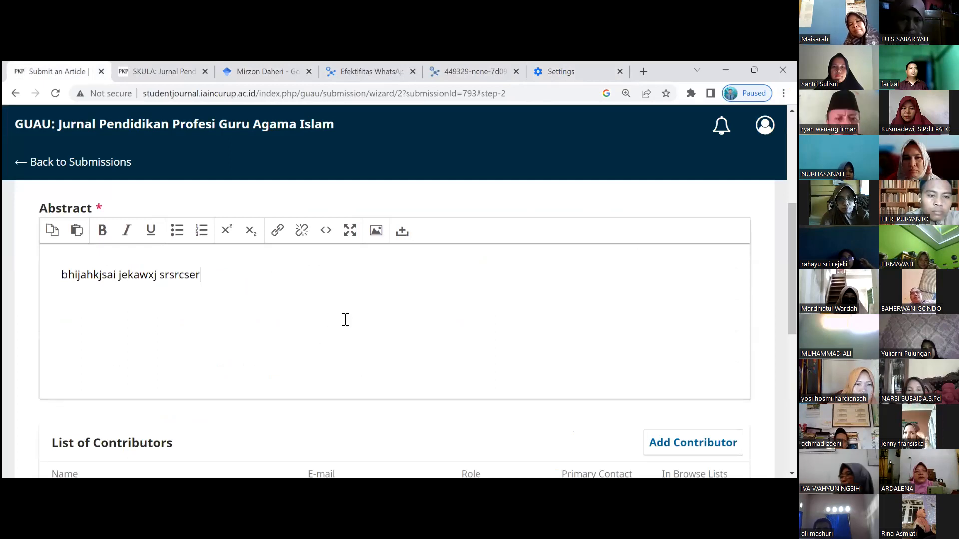
{"action": "scroll", "coordinate": [220, 208], "scroll_direction": "down", "scroll_amount": 3}
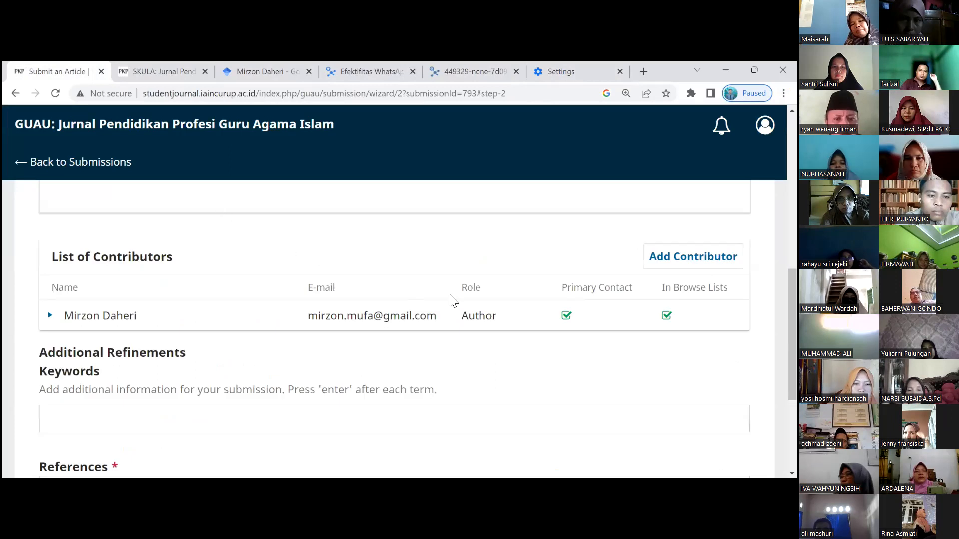
{"action": "scroll", "coordinate": [452, 299], "scroll_direction": "down", "scroll_amount": 1}
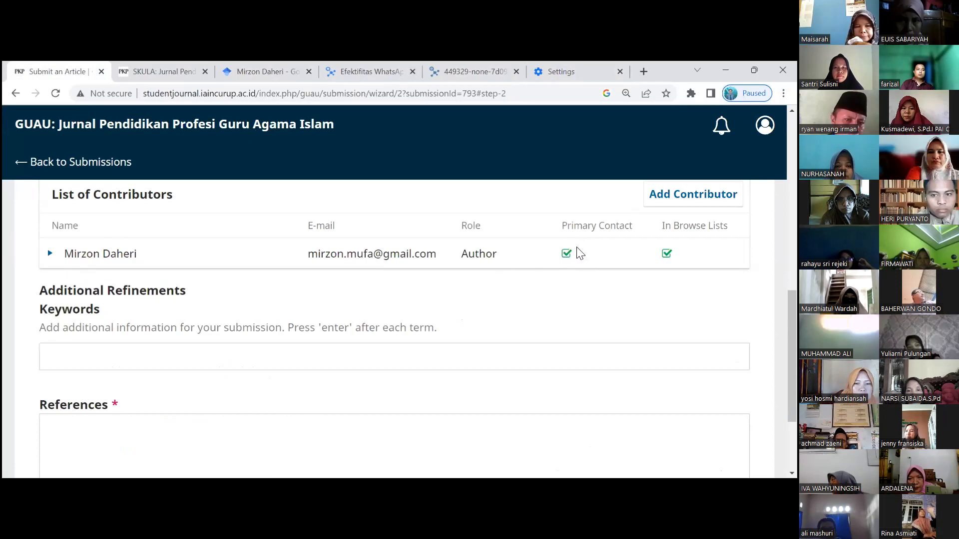
{"action": "left_click", "coordinate": [693, 195]}
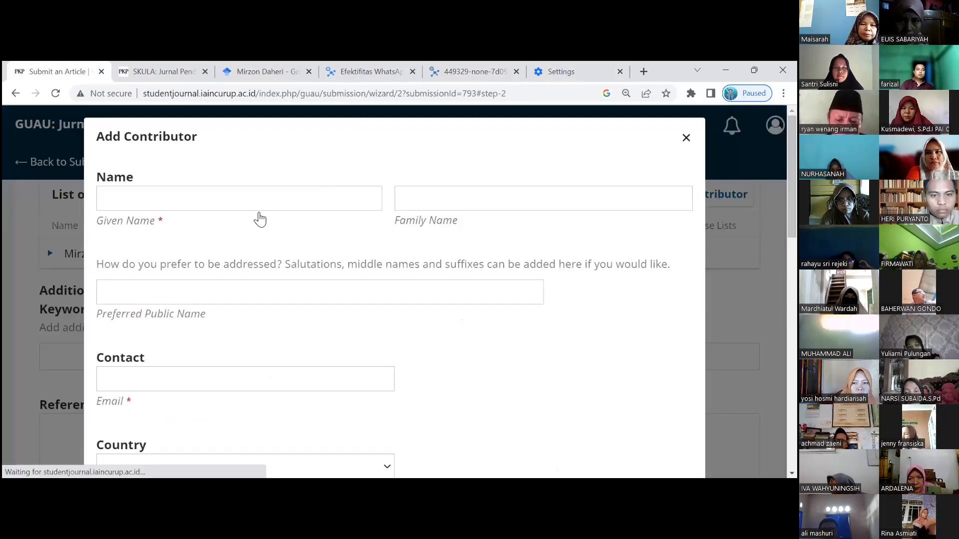
- Enter the contributor's given and family names, and fill the e-mail from a saved suggestion
{"action": "left_click", "coordinate": [154, 204]}
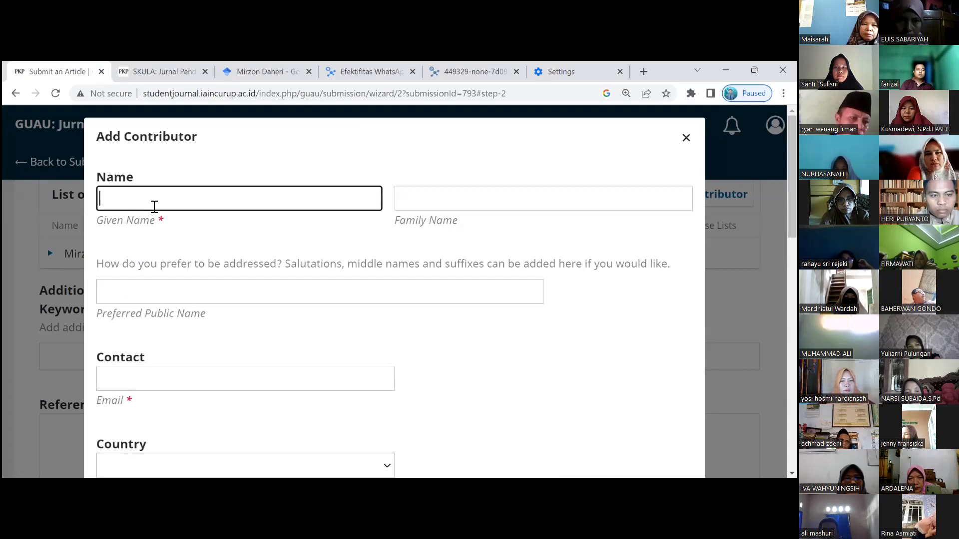
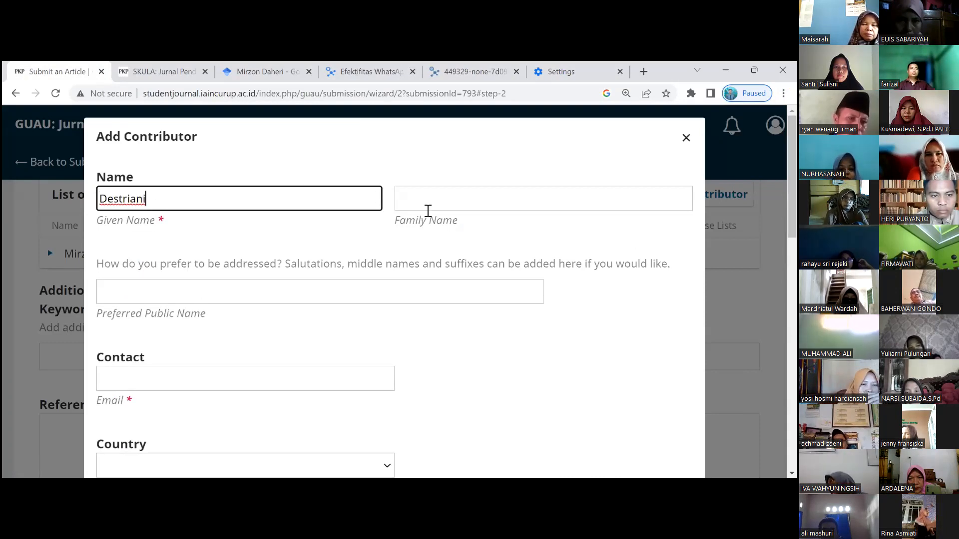
{"action": "left_click", "coordinate": [425, 207]}
{"action": "type", "text": "Destr"}
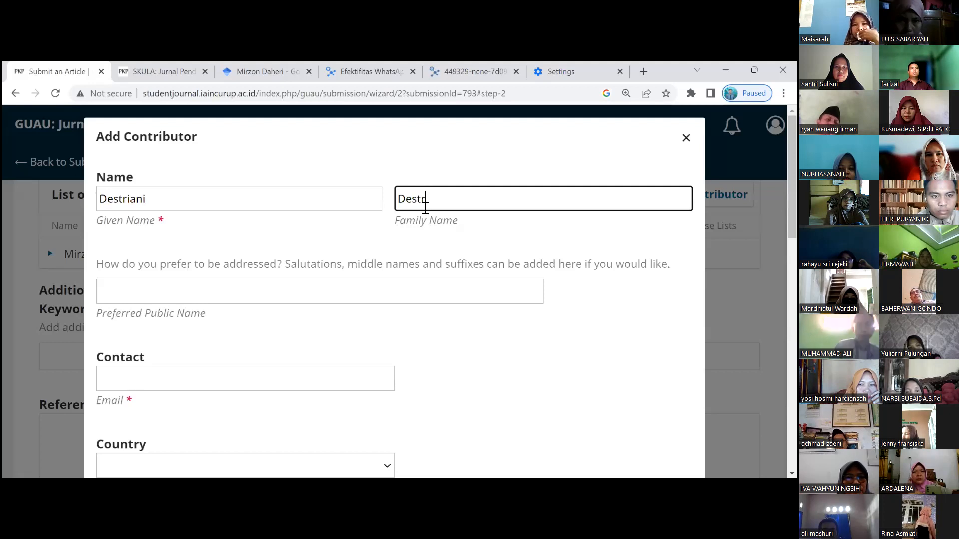
{"action": "scroll", "coordinate": [190, 256], "scroll_direction": "down", "scroll_amount": 3}
{"action": "left_click", "coordinate": [189, 256]}
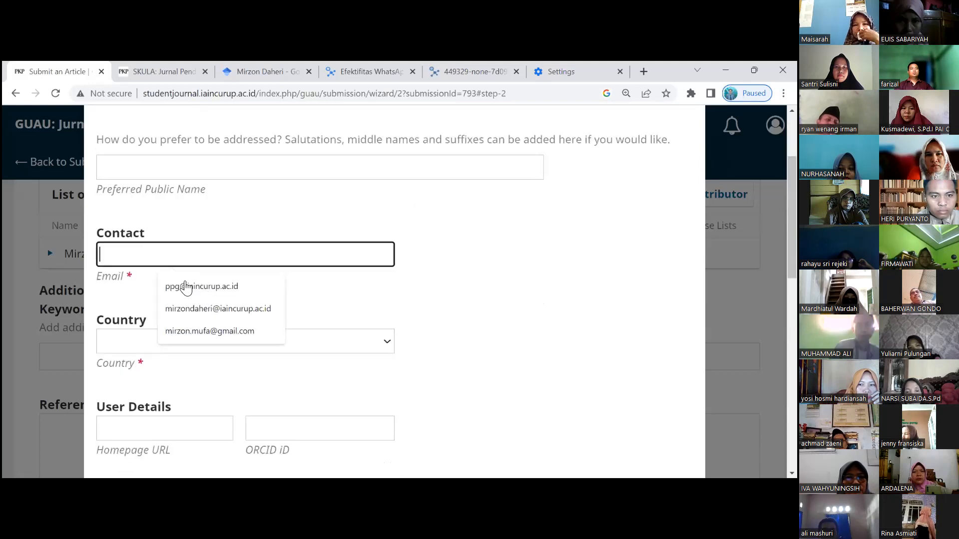
{"action": "left_click", "coordinate": [185, 287]}
- Set the country to Indonesia and the affiliation to 'Institut Agama ISlam Negeri Curup'
{"action": "scroll", "coordinate": [180, 286], "scroll_direction": "down", "scroll_amount": 1}
{"action": "left_click", "coordinate": [175, 276]}
{"action": "key", "text": "i"}
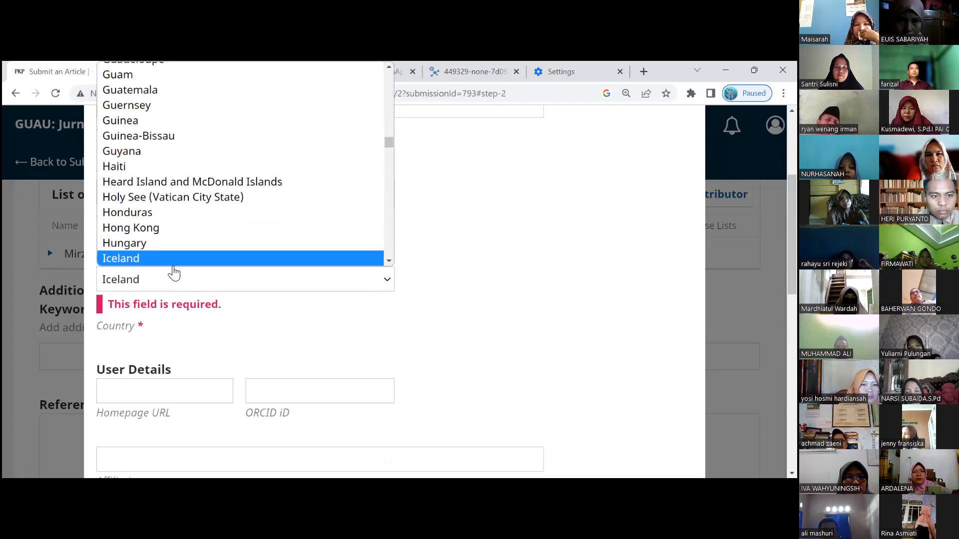
{"action": "key", "text": "Down"}
{"action": "key", "text": "Down"}
{"action": "key", "text": "Return"}
{"action": "scroll", "coordinate": [184, 247], "scroll_direction": "down", "scroll_amount": 3}
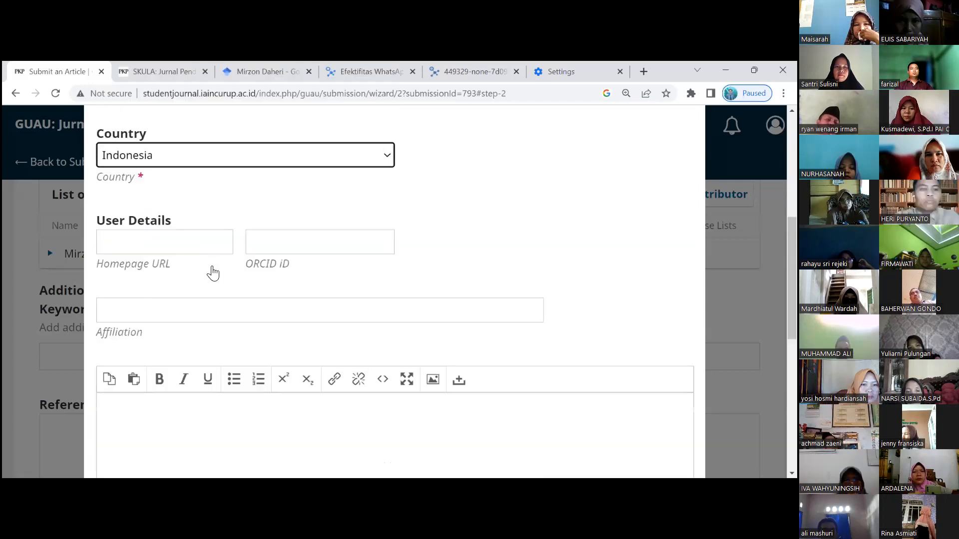
{"action": "left_click", "coordinate": [202, 313]}
{"action": "type", "text": "Inst"}
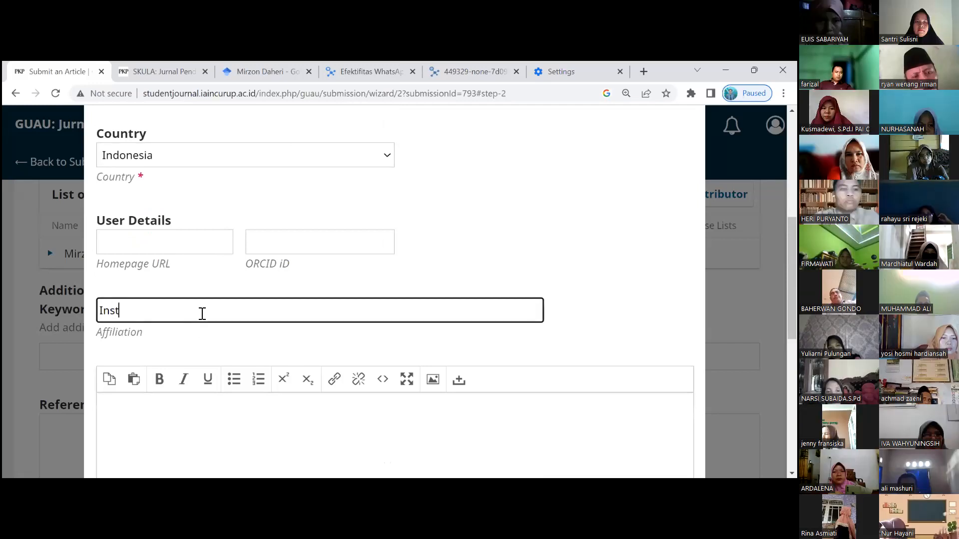
{"action": "type", "text": "itit"}
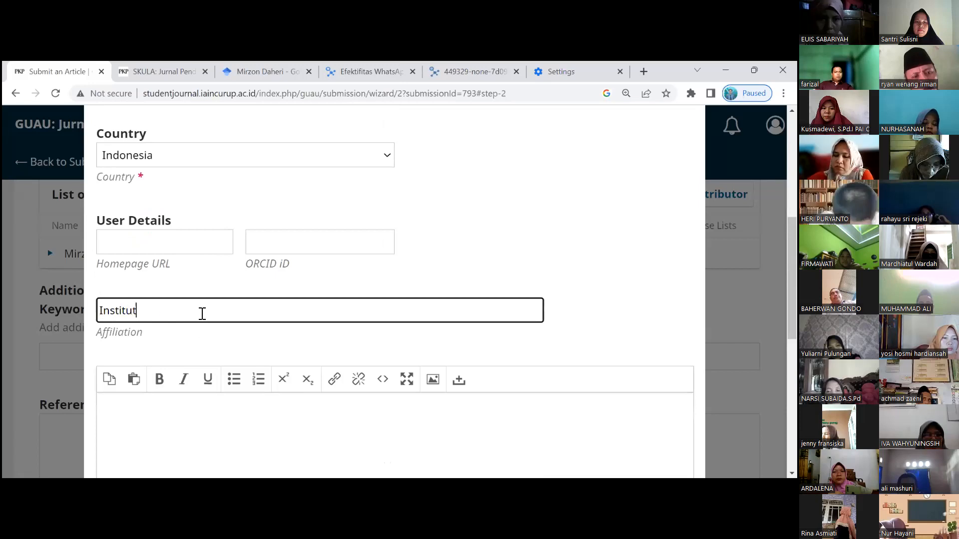
{"action": "type", "text": " Agama ISlam "}
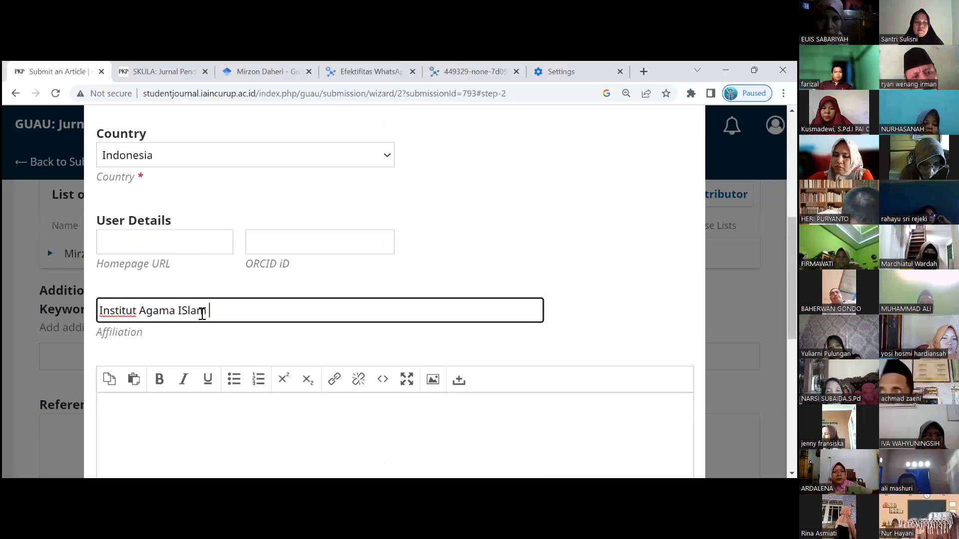
{"action": "type", "text": "Negeri C"}
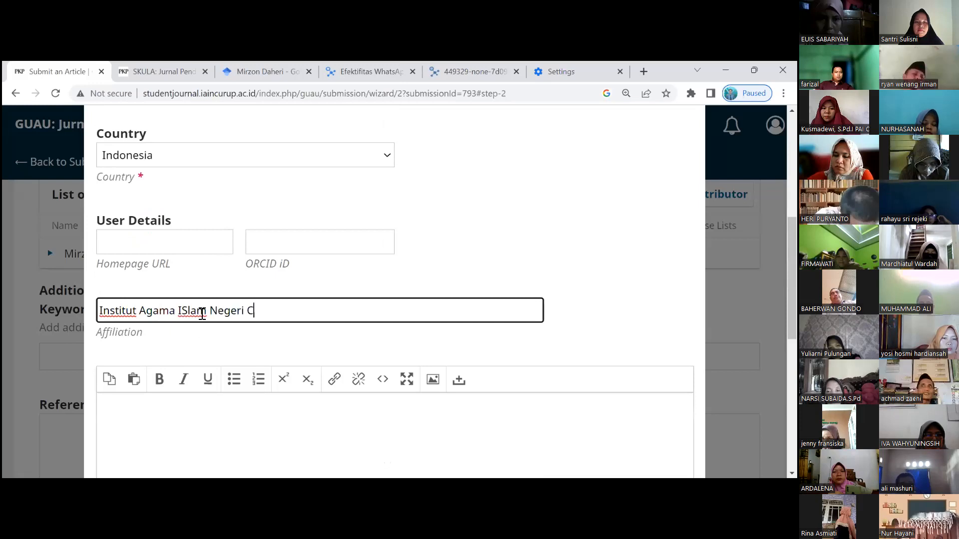
{"action": "type", "text": "urup"}
{"action": "scroll", "coordinate": [325, 298], "scroll_direction": "down", "scroll_amount": 1}
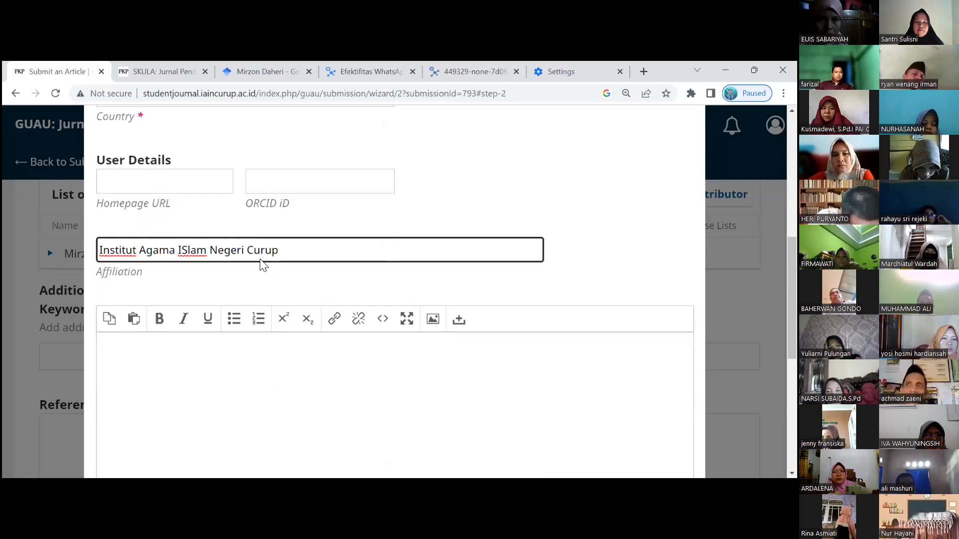
{"action": "scroll", "coordinate": [212, 253], "scroll_direction": "down", "scroll_amount": 2}
{"action": "scroll", "coordinate": [171, 270], "scroll_direction": "down", "scroll_amount": 3}
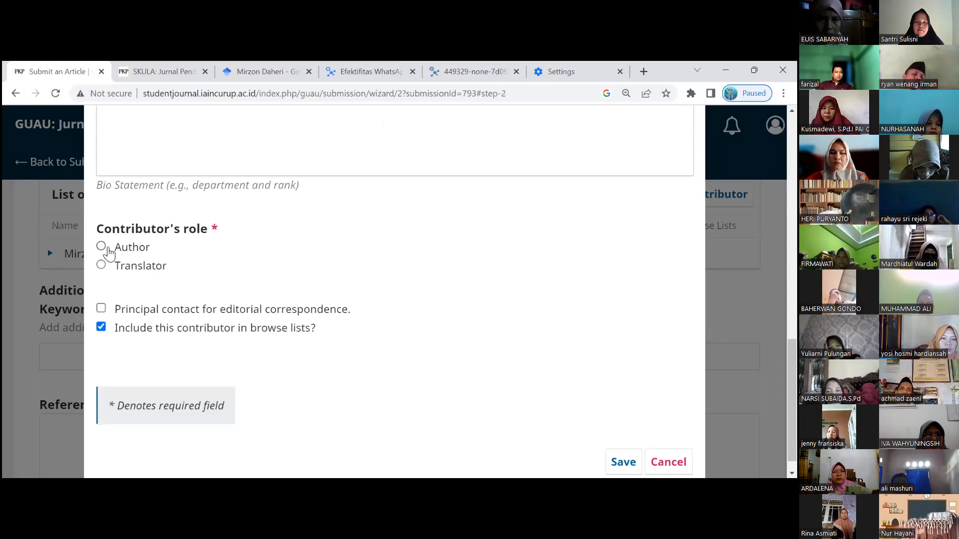
- Give the contributor the Author role, leaving Principal contact unchecked
{"action": "left_click", "coordinate": [101, 247]}
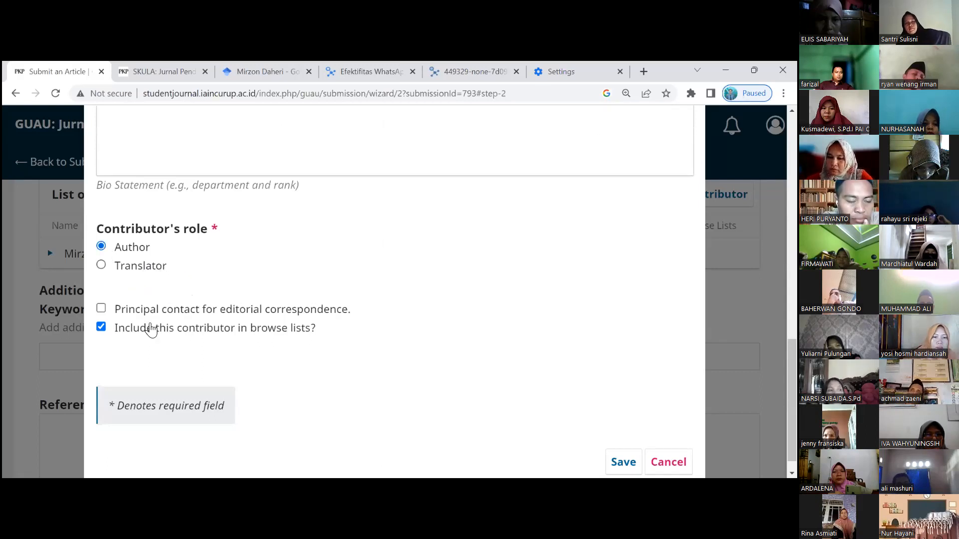
{"action": "scroll", "coordinate": [150, 331], "scroll_direction": "down", "scroll_amount": 1}
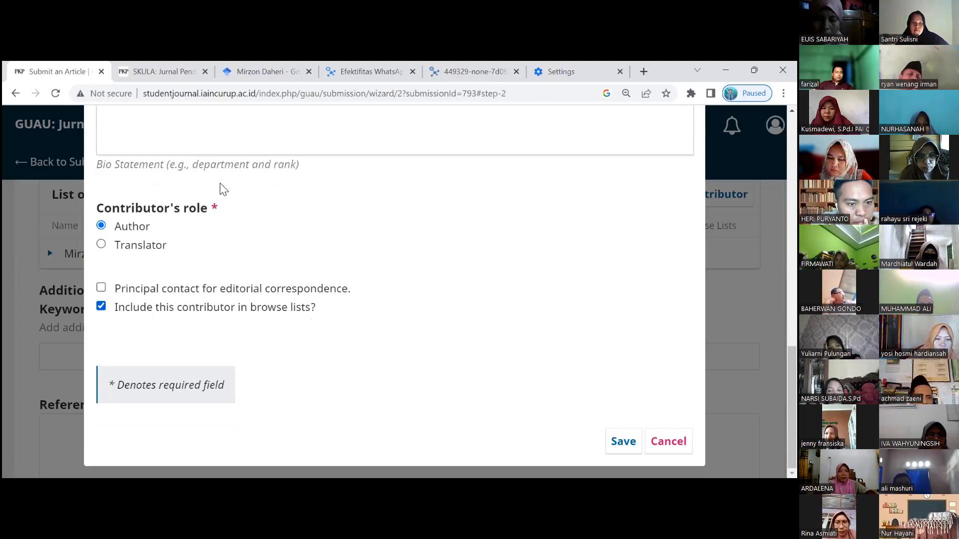
{"action": "scroll", "coordinate": [165, 141], "scroll_direction": "up", "scroll_amount": 5}
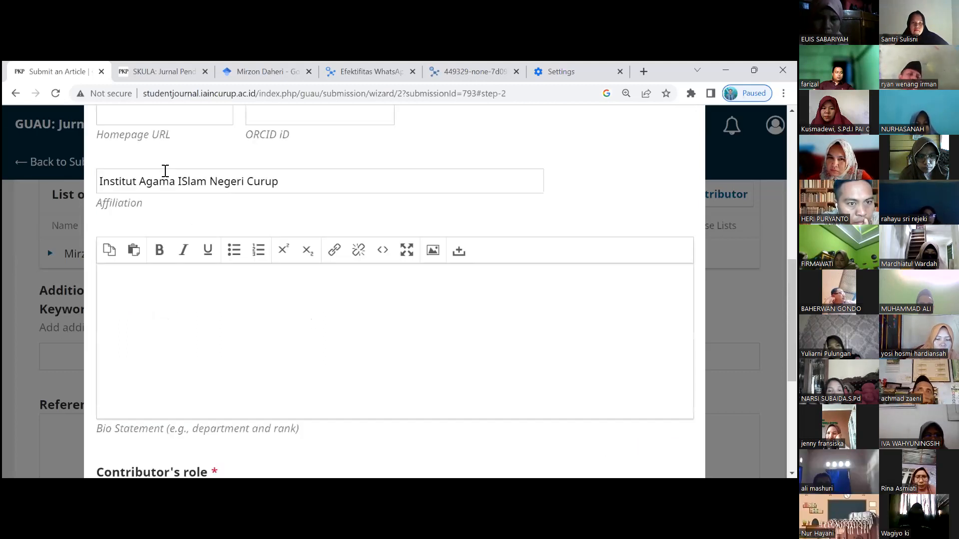
{"action": "scroll", "coordinate": [165, 170], "scroll_direction": "up", "scroll_amount": 2}
{"action": "scroll", "coordinate": [168, 176], "scroll_direction": "up", "scroll_amount": 3}
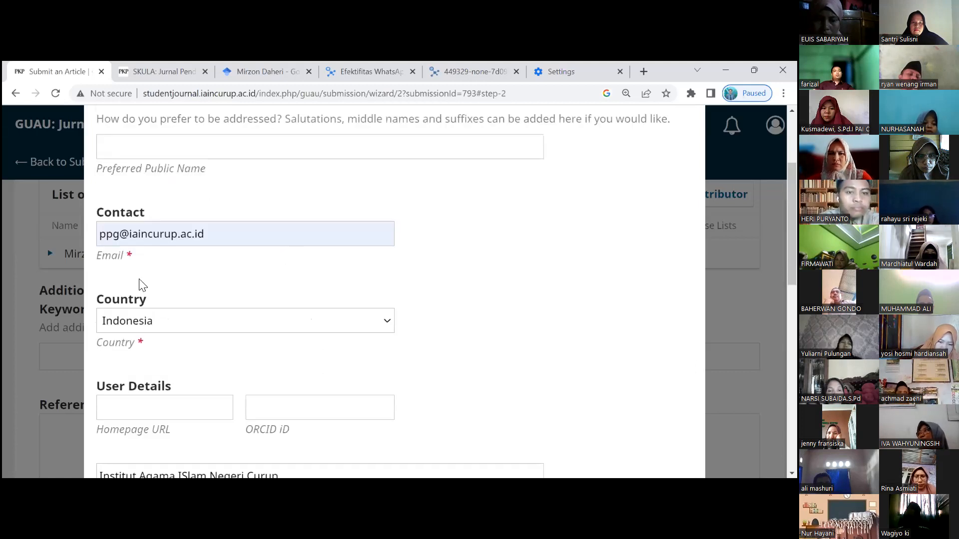
{"action": "scroll", "coordinate": [139, 281], "scroll_direction": "down", "scroll_amount": 10}
{"action": "left_click", "coordinate": [101, 289]}
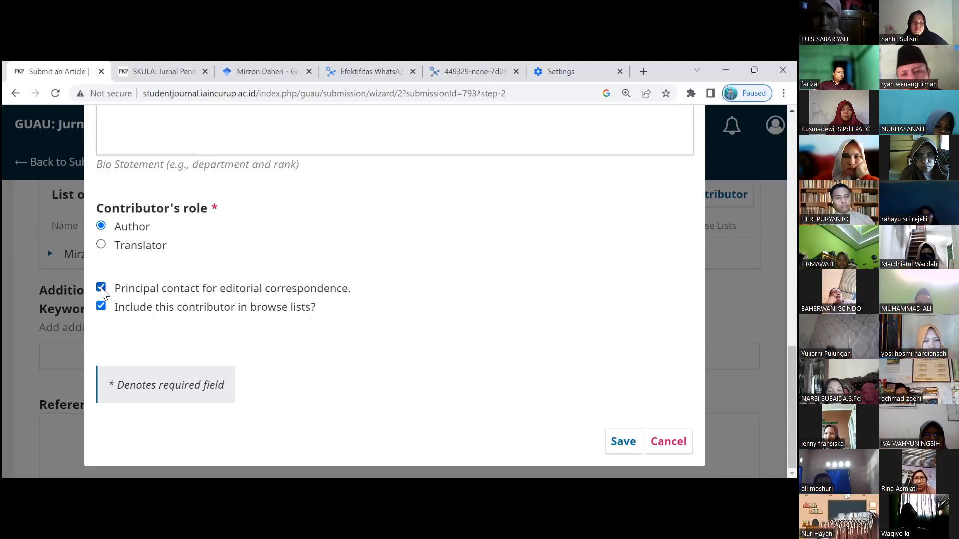
{"action": "left_click", "coordinate": [101, 288]}
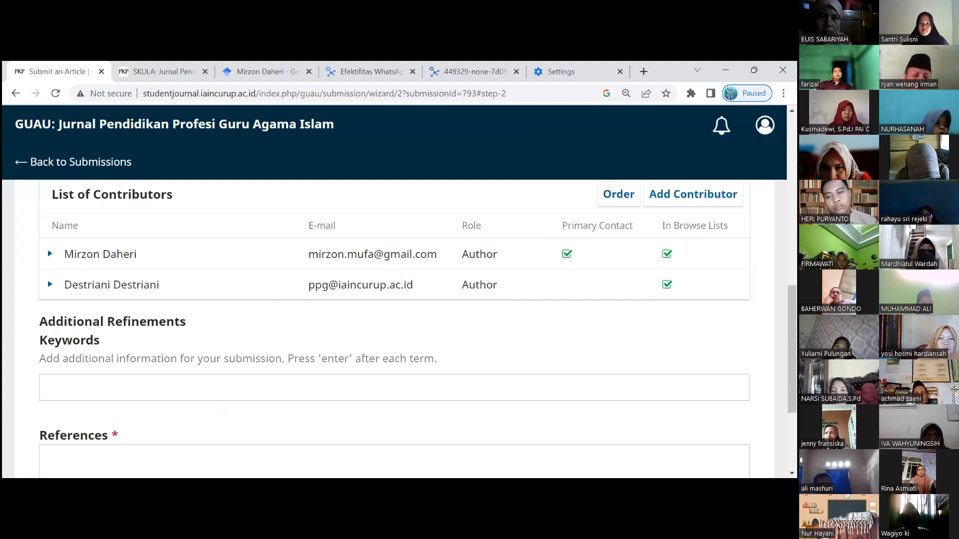
- Review the Primary Contact and In Browse Lists columns in the contributors list
{"action": "triple_click", "coordinate": [597, 225]}
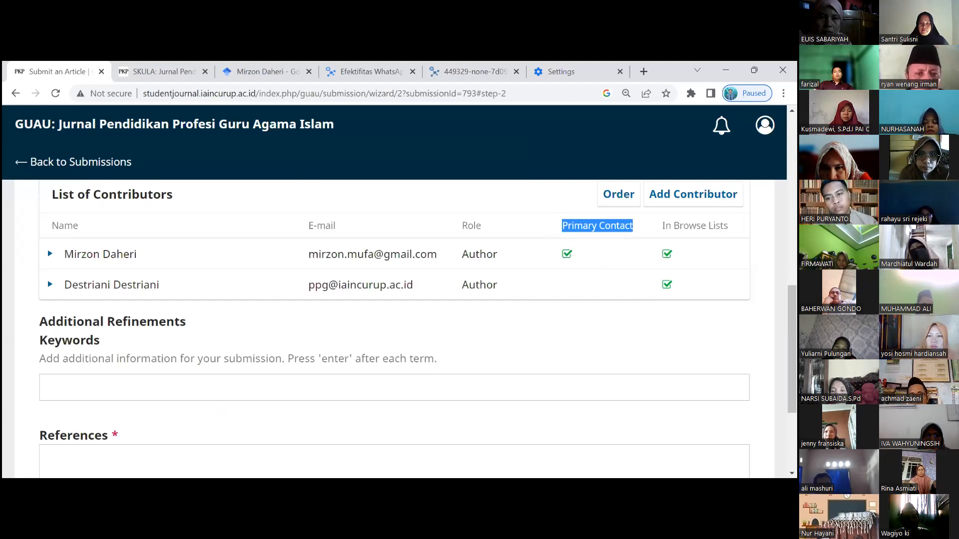
{"action": "triple_click", "coordinate": [695, 225]}
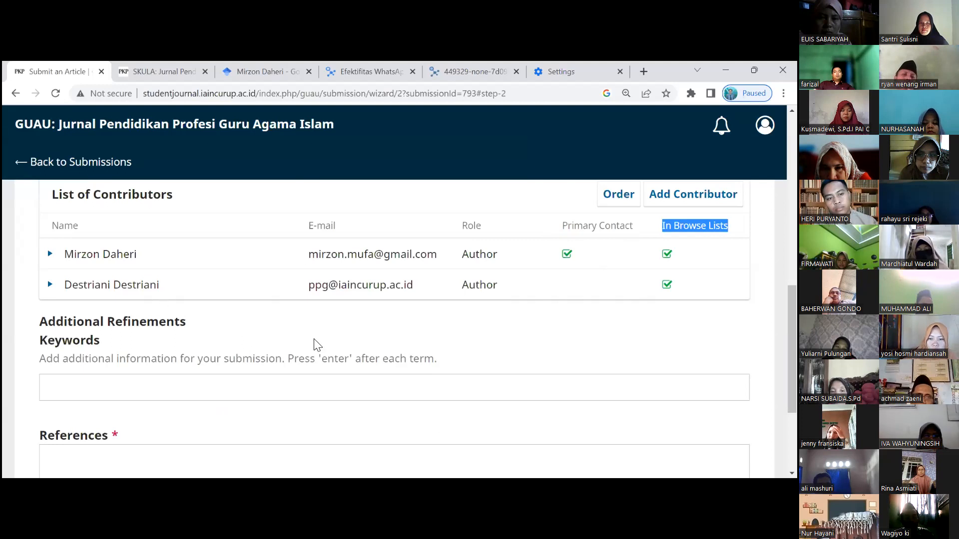
{"action": "left_click", "coordinate": [499, 365]}
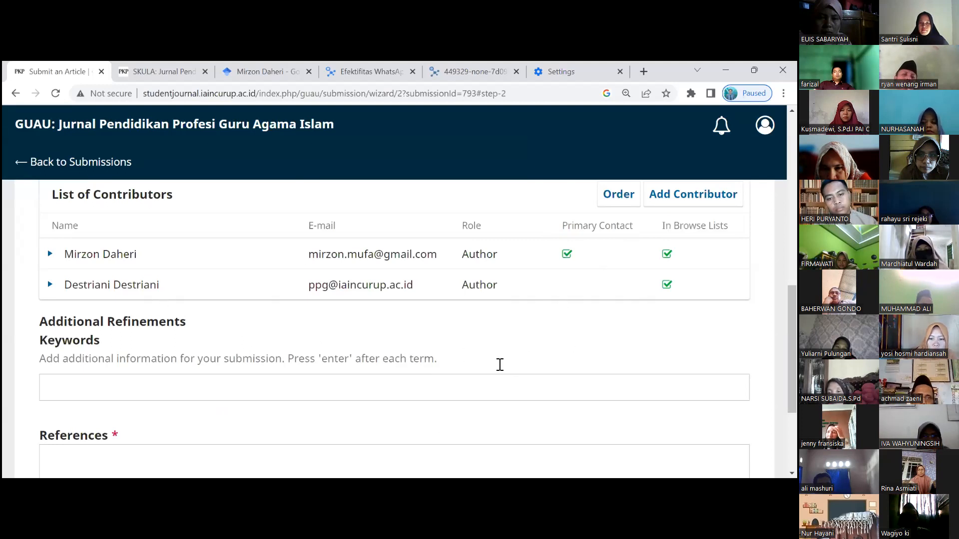
{"action": "scroll", "coordinate": [189, 337], "scroll_direction": "down", "scroll_amount": 2}
{"action": "scroll", "coordinate": [182, 336], "scroll_direction": "down", "scroll_amount": 1}
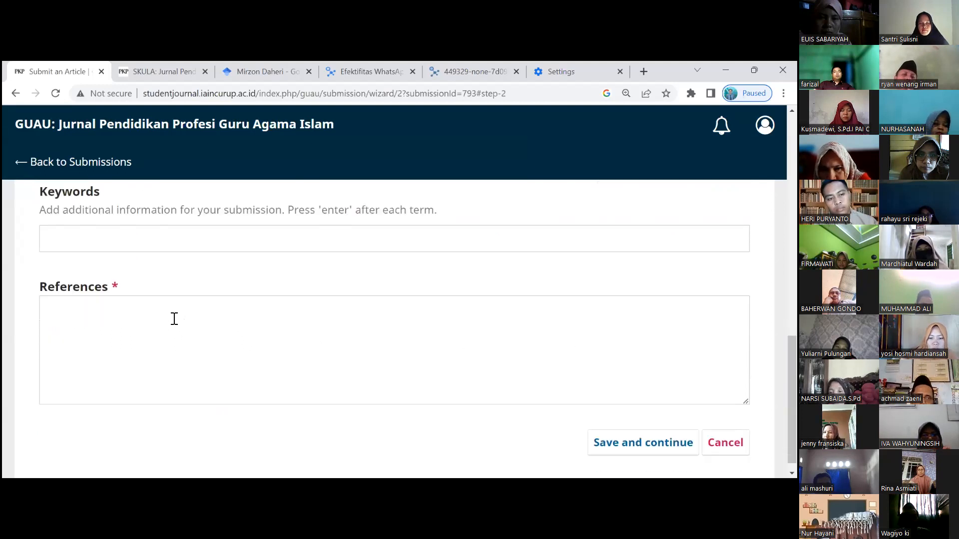
- Enter placeholder references 'mijijas' and 'imaismiasnm' on separate lines
{"action": "left_click", "coordinate": [168, 313]}
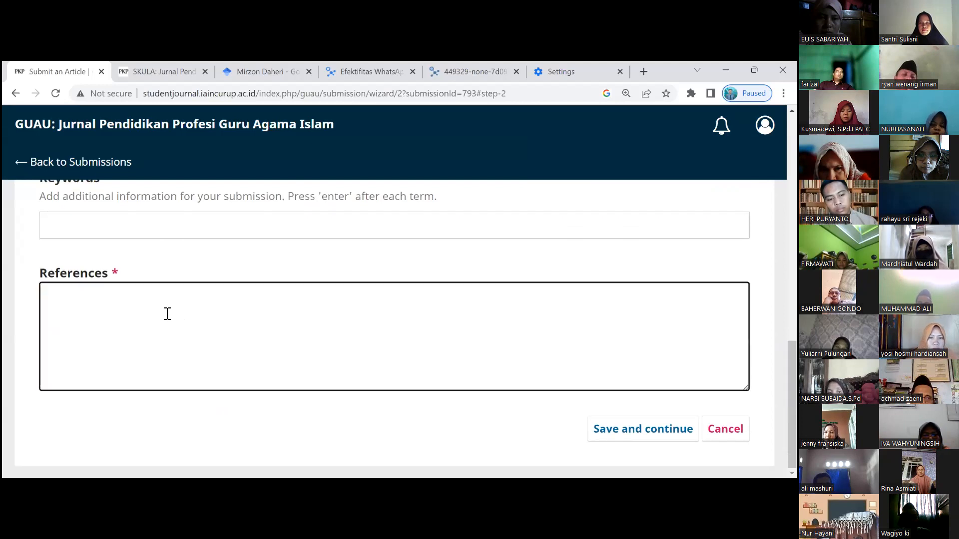
{"action": "key", "text": "ctrl+v"}
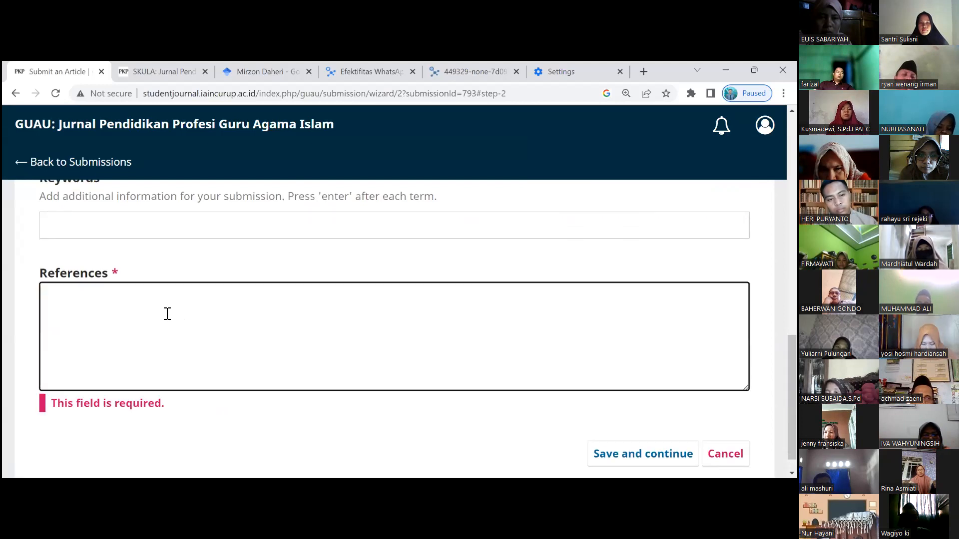
{"action": "type", "text": "mijijas"}
{"action": "key", "text": "Return"}
{"action": "type", "text": "im"}
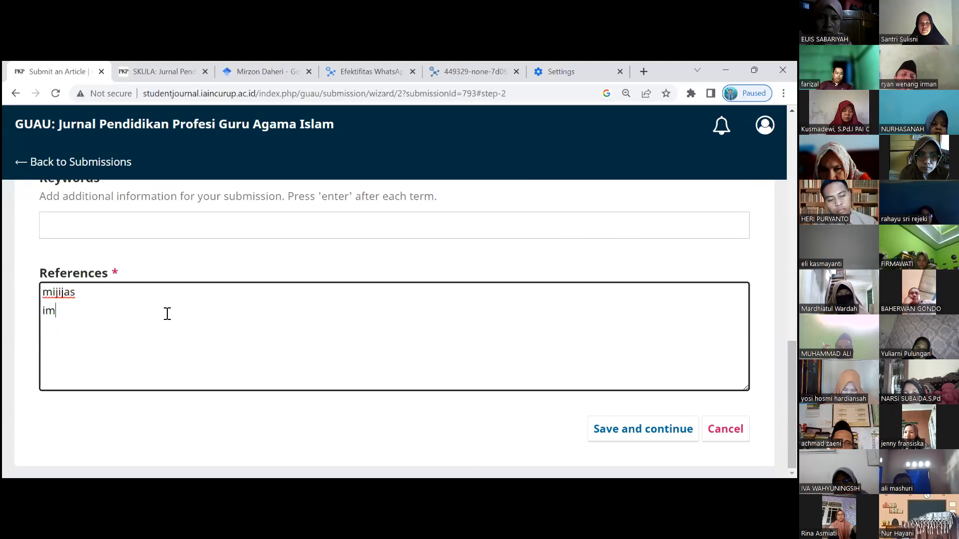
{"action": "type", "text": "aismiasnm"}
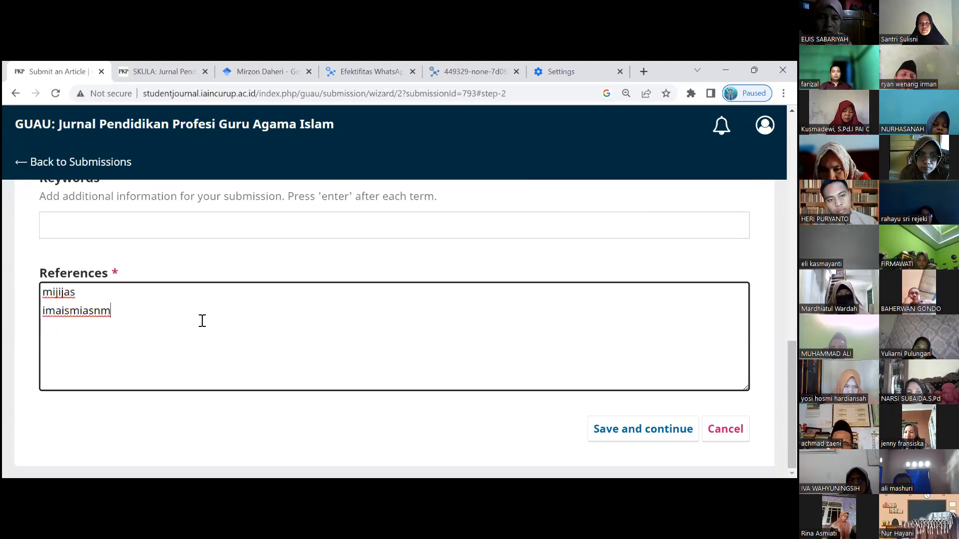
- Add the keywords Guru, PAI and Pedalaman
{"action": "scroll", "coordinate": [171, 318], "scroll_direction": "up", "scroll_amount": 1}
{"action": "left_click", "coordinate": [137, 287]}
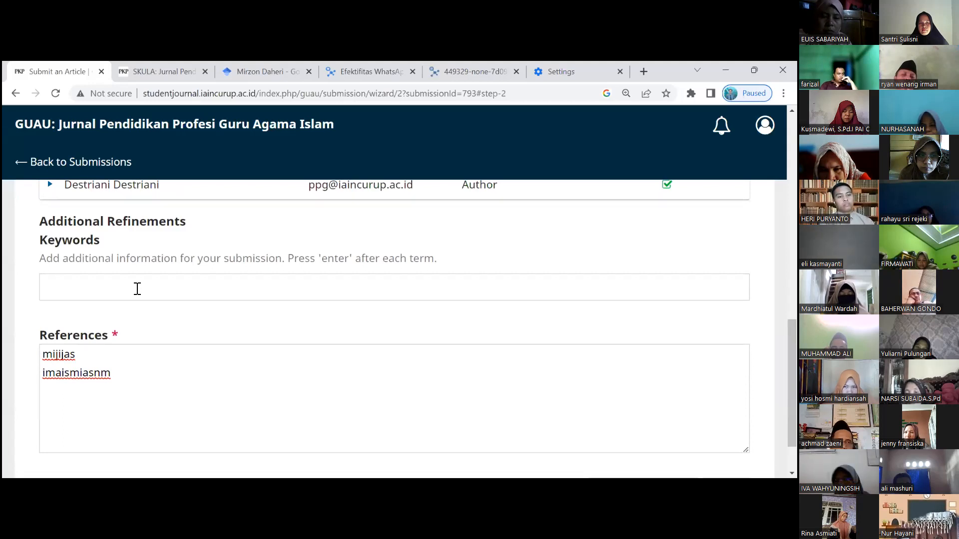
{"action": "type", "text": "Guru"}
{"action": "key", "text": "Return"}
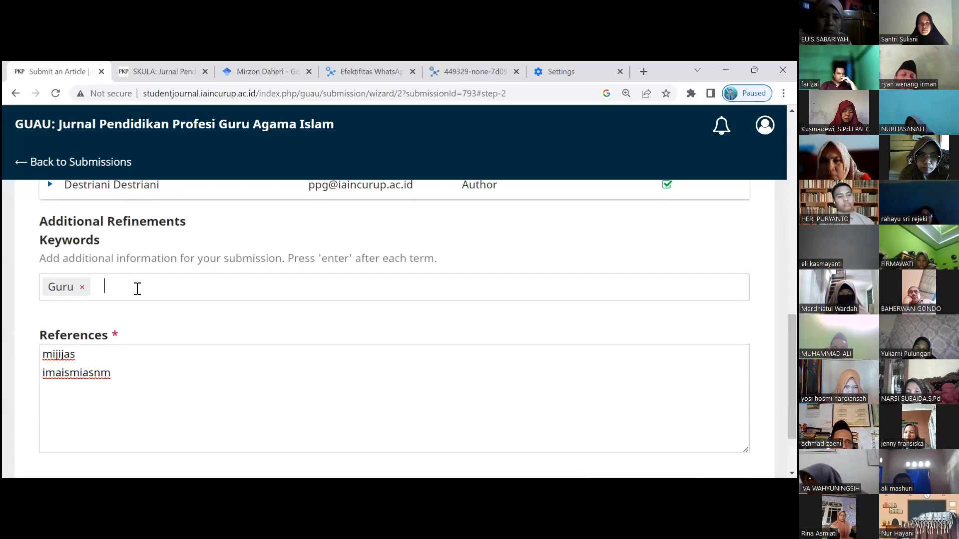
{"action": "type", "text": "PAI"}
{"action": "key", "text": "Return"}
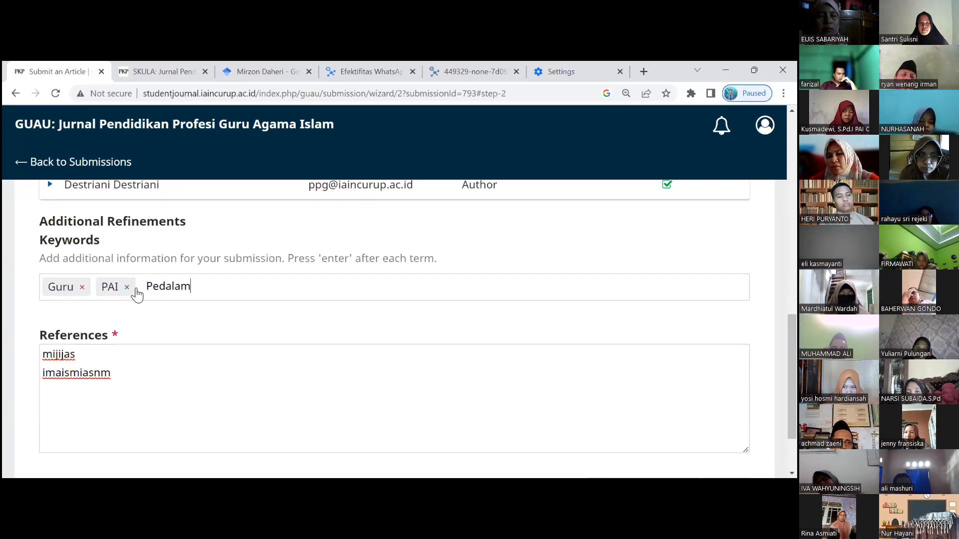
{"action": "type", "text": "an"}
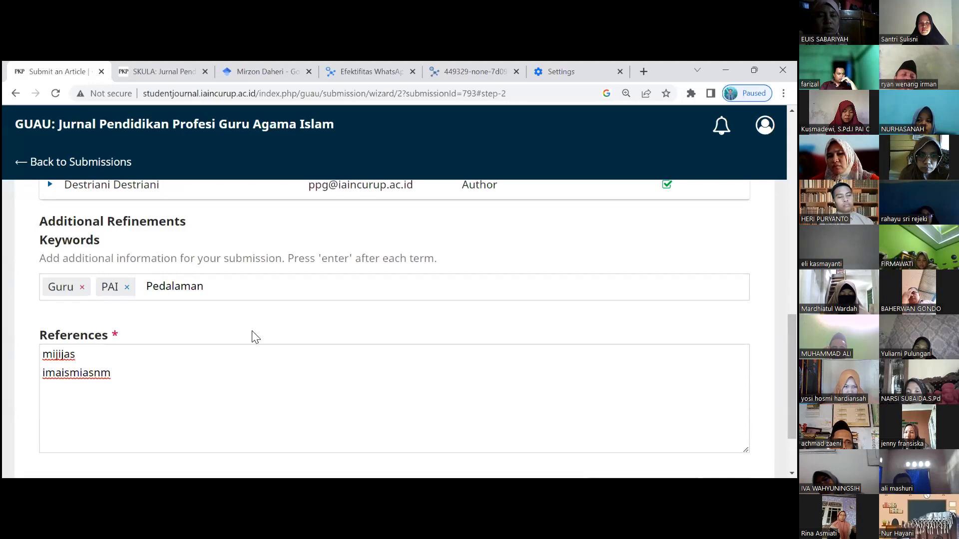
{"action": "key", "text": "Return"}
{"action": "scroll", "coordinate": [264, 349], "scroll_direction": "down", "scroll_amount": 2}
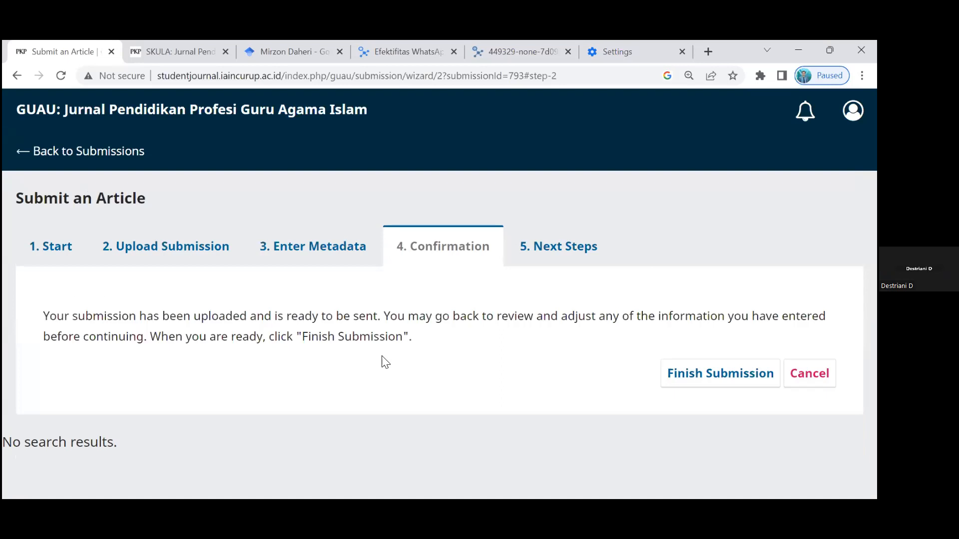
- Finish the submission and confirm sending the article to the journal
{"action": "left_click", "coordinate": [736, 374]}
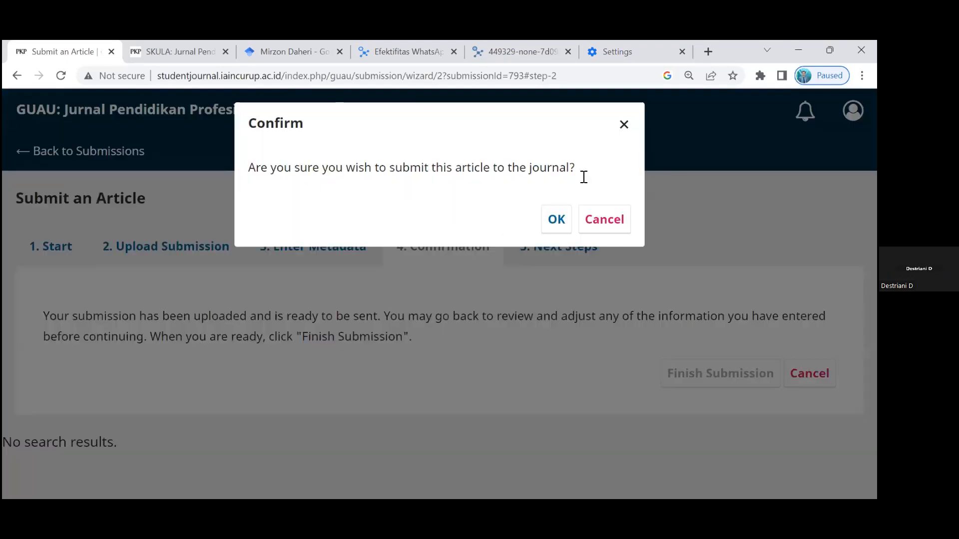
{"action": "left_click", "coordinate": [557, 220]}
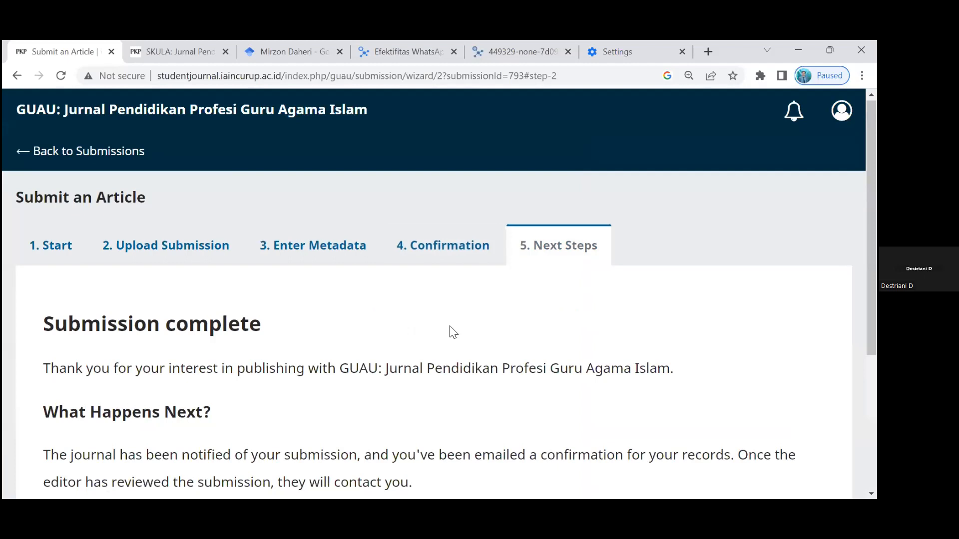
{"action": "scroll", "coordinate": [228, 263], "scroll_direction": "down", "scroll_amount": 4}
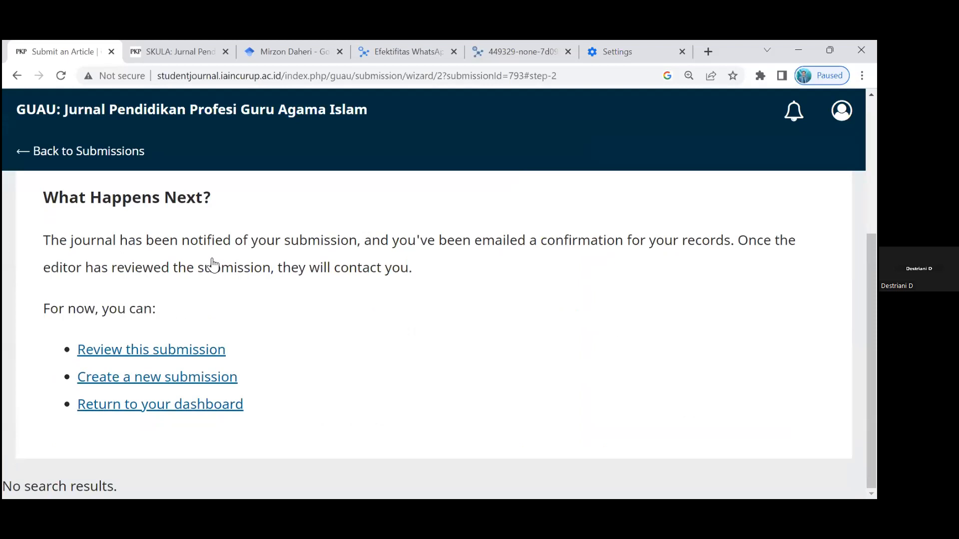
{"action": "scroll", "coordinate": [212, 265], "scroll_direction": "up", "scroll_amount": 4}
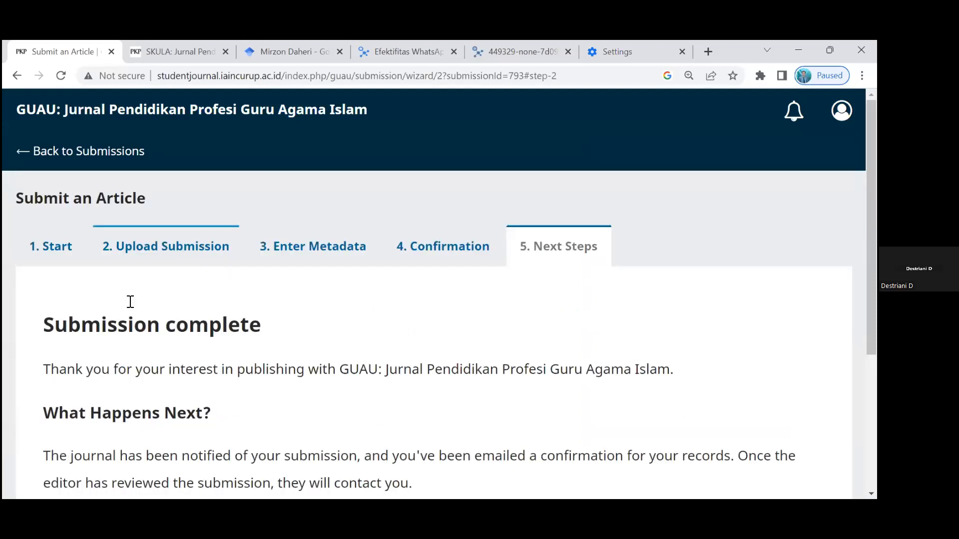
{"action": "scroll", "coordinate": [129, 301], "scroll_direction": "down", "scroll_amount": 3}
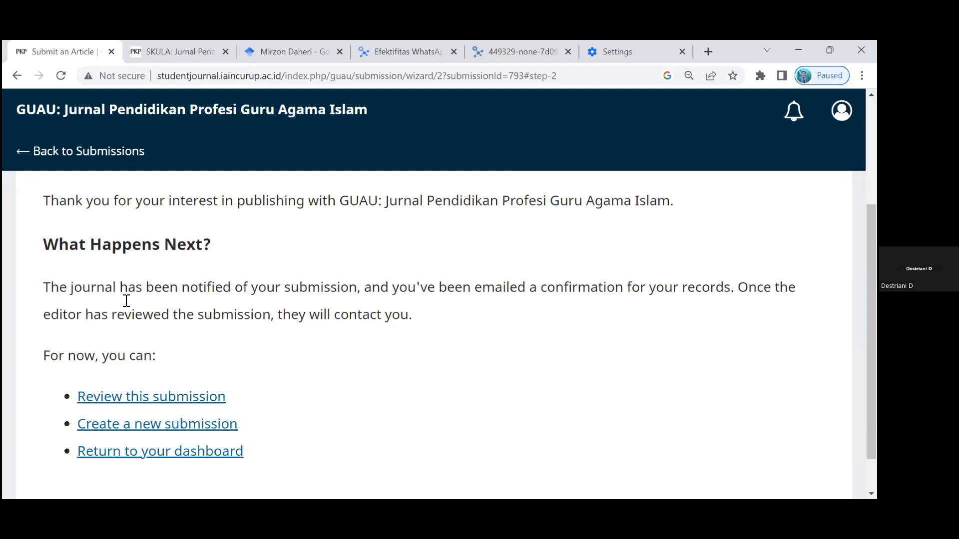
{"action": "scroll", "coordinate": [127, 301], "scroll_direction": "up", "scroll_amount": 3}
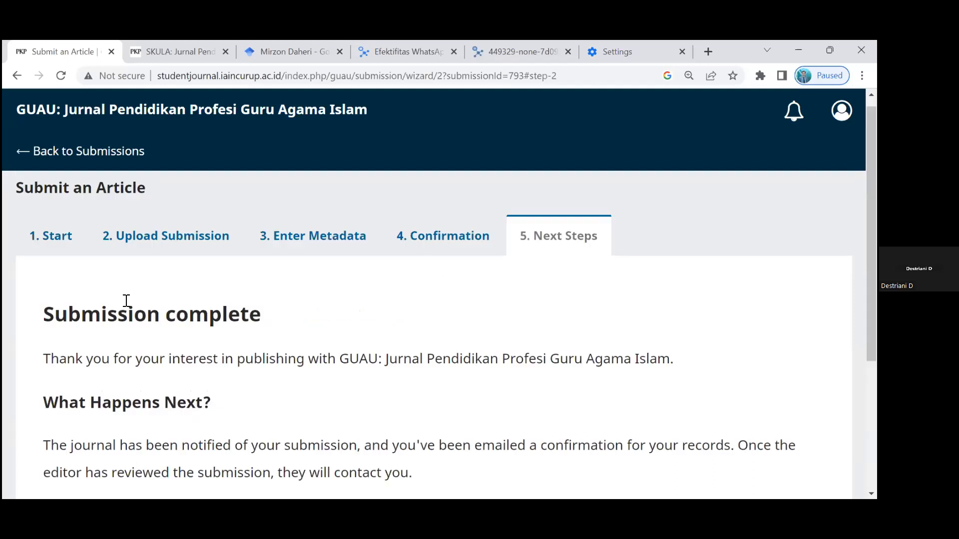
{"action": "left_click_drag", "start_coordinate": [126, 301], "coordinate": [621, 310]}
{"action": "left_click_drag", "start_coordinate": [672, 332], "coordinate": [429, 271]}
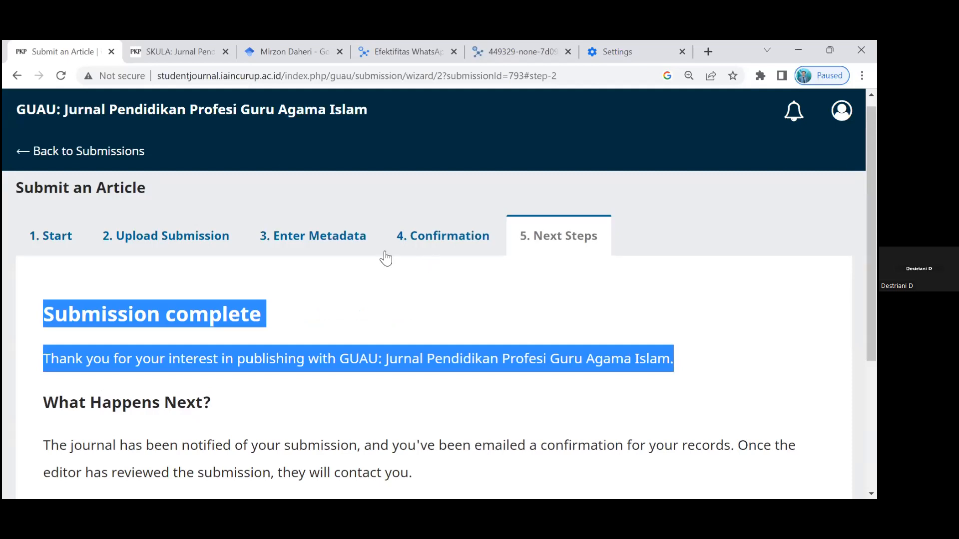
{"action": "left_click", "coordinate": [403, 316]}
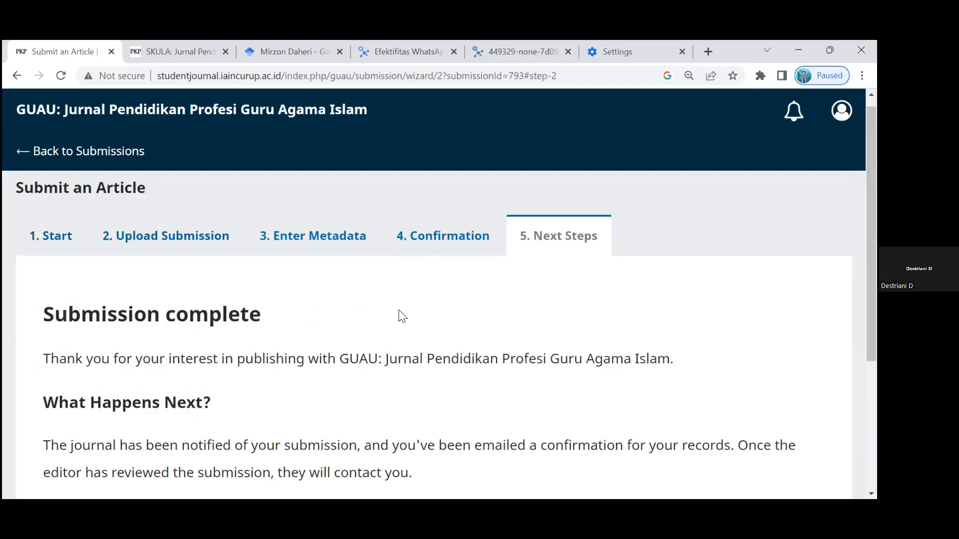
{"action": "scroll", "coordinate": [385, 330], "scroll_direction": "down", "scroll_amount": 4}
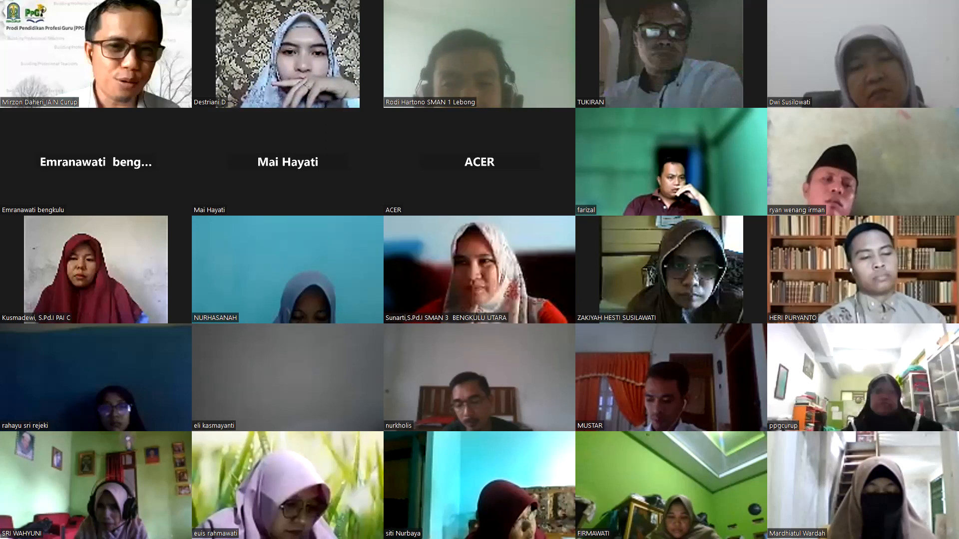
{"action": "key", "text": "Page_Down"}
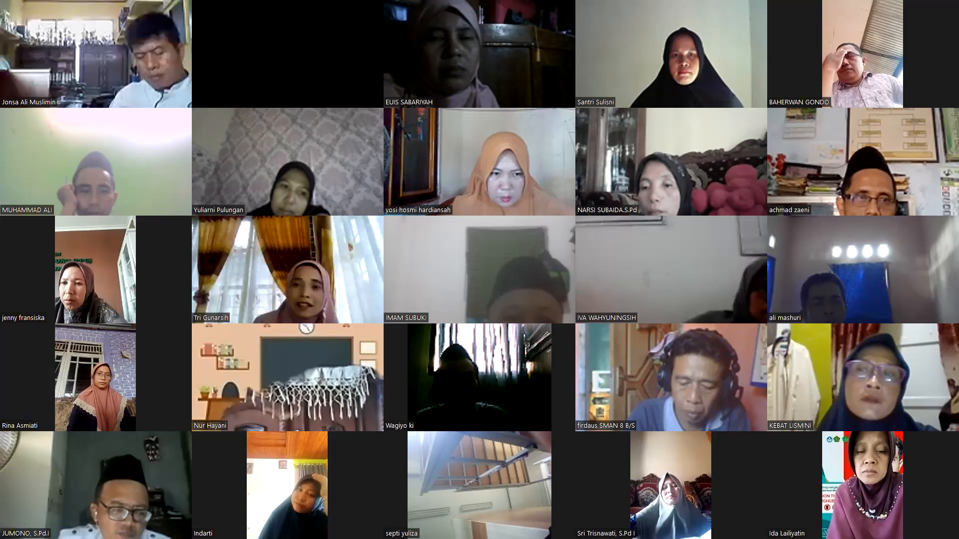
{"action": "key", "text": "Page_Up"}
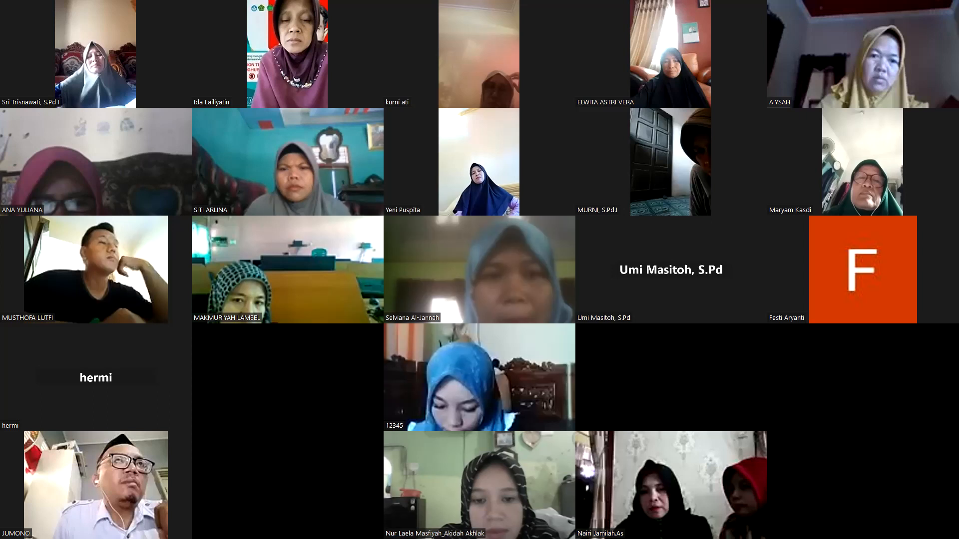
{"action": "key", "text": "Page_Up"}
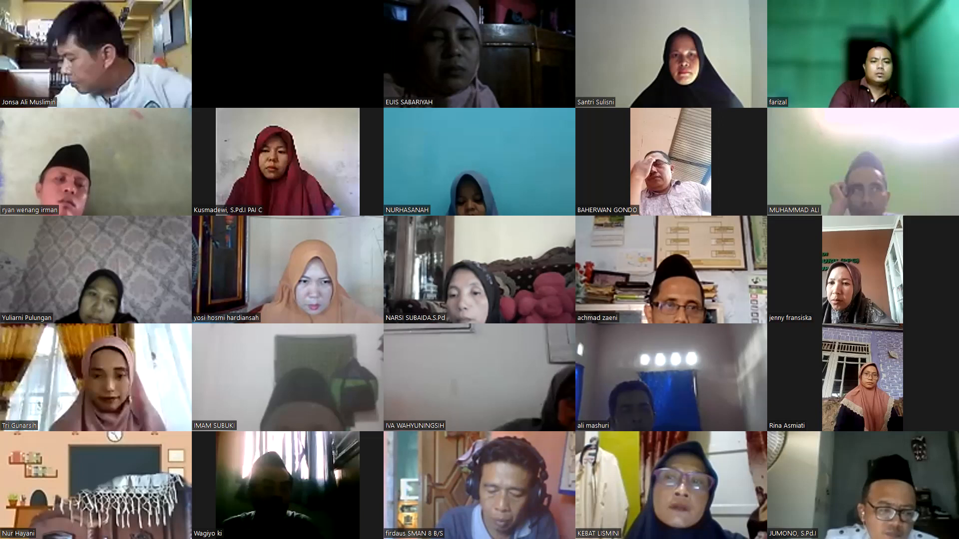
{"action": "key", "text": "Page_Up"}
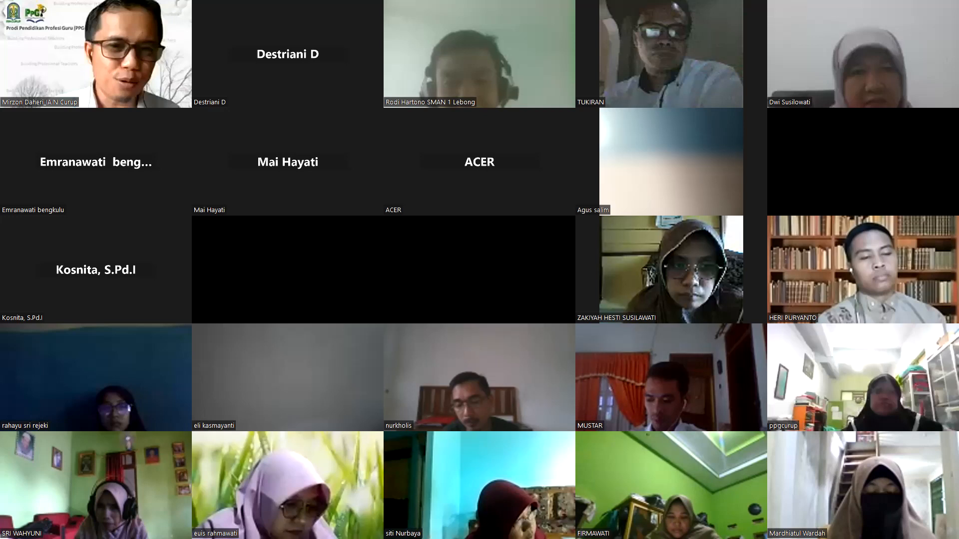